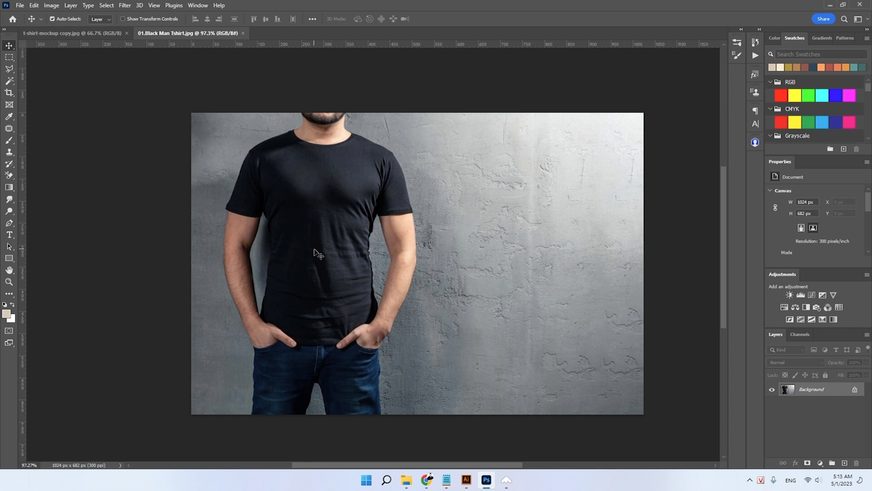
- Look over the printed T-shirt mockup and the photo of the man in the plain black T-shirt
left_click(86, 33)
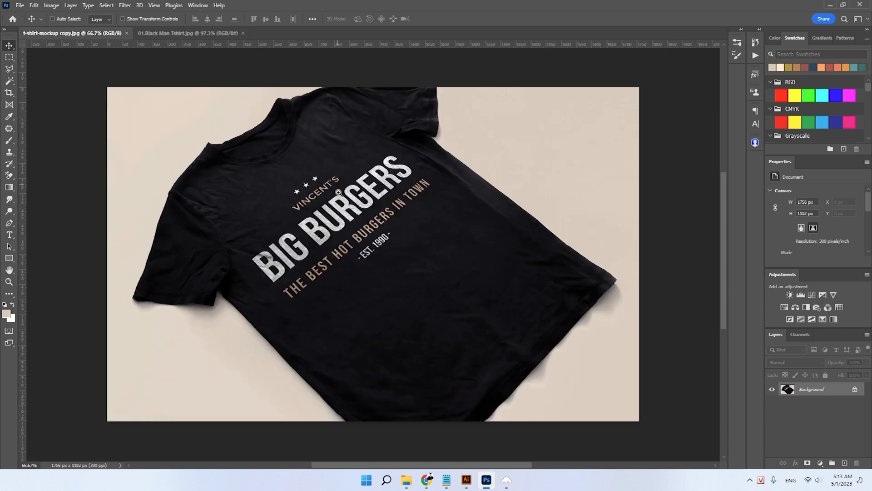
left_click_drag(352, 234, 362, 224)
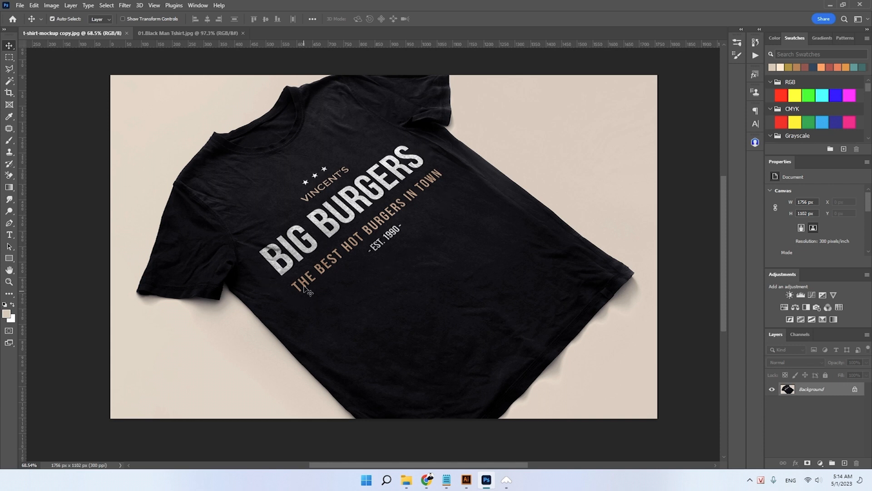
mouse_move(336, 253)
left_mouse_down()
mouse_move(347, 267)
mouse_move(332, 267)
left_mouse_up()
left_click_drag(331, 268, 321, 269)
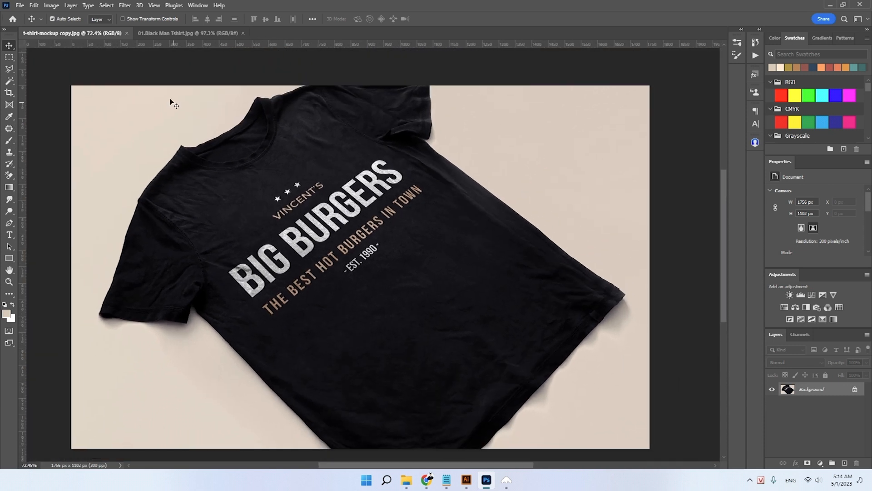
left_click(167, 37)
left_click_drag(327, 198, 334, 201)
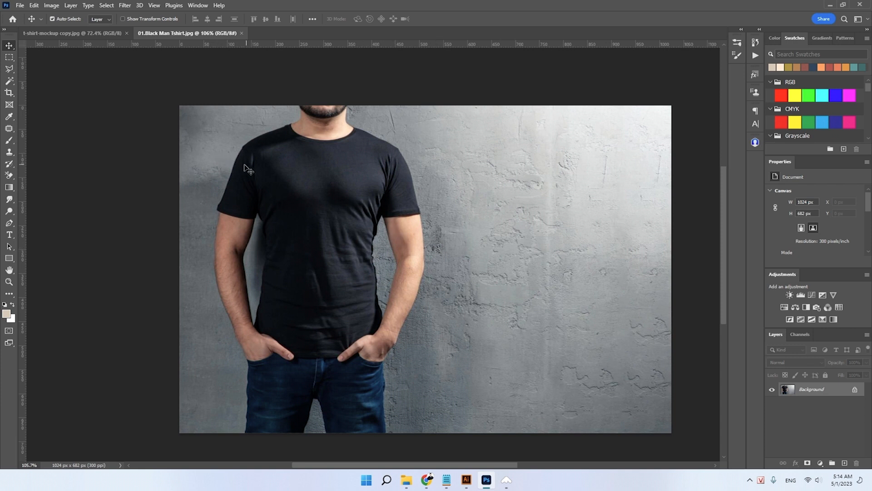
- Crop the photo of the man to a 1:1 square of about 562 px framing the black T-shirt
left_click(9, 92)
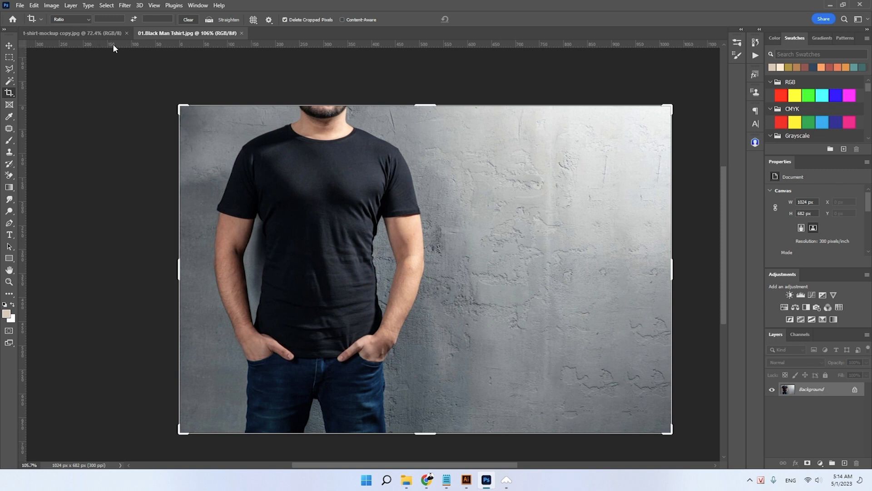
left_click(84, 19)
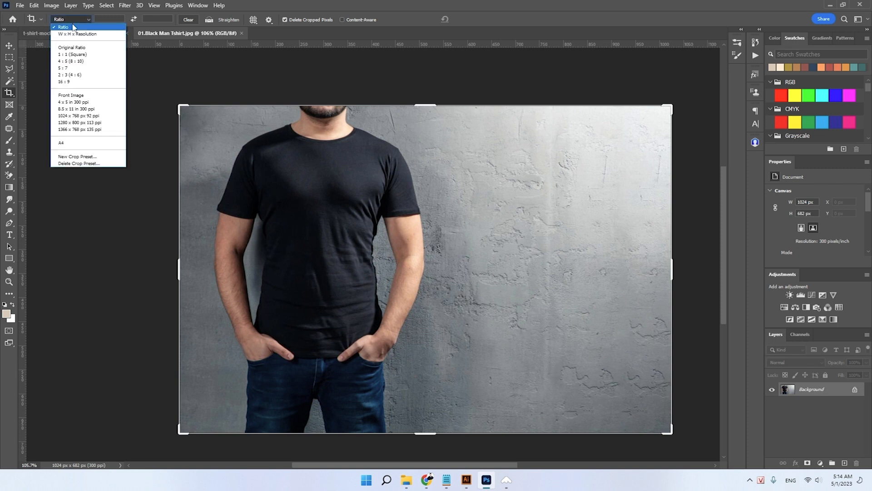
left_click(72, 55)
left_click_drag(327, 186, 413, 188)
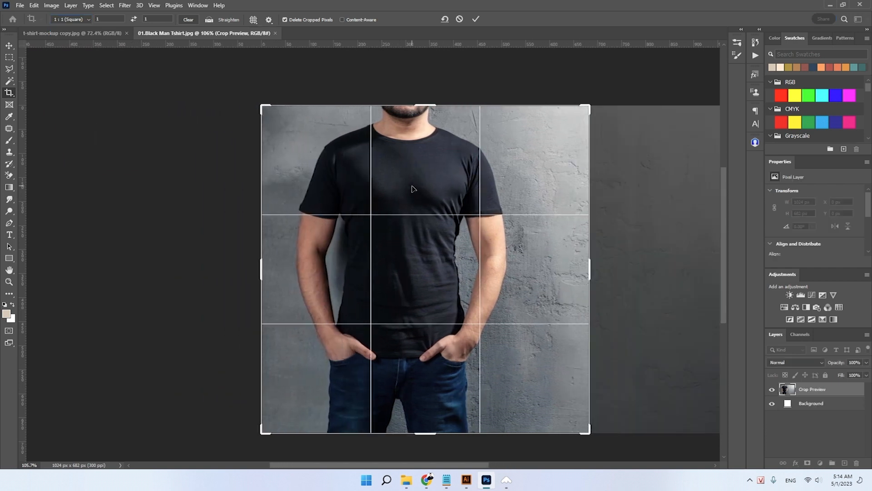
left_click_drag(589, 432, 561, 402)
left_click_drag(414, 246, 405, 246)
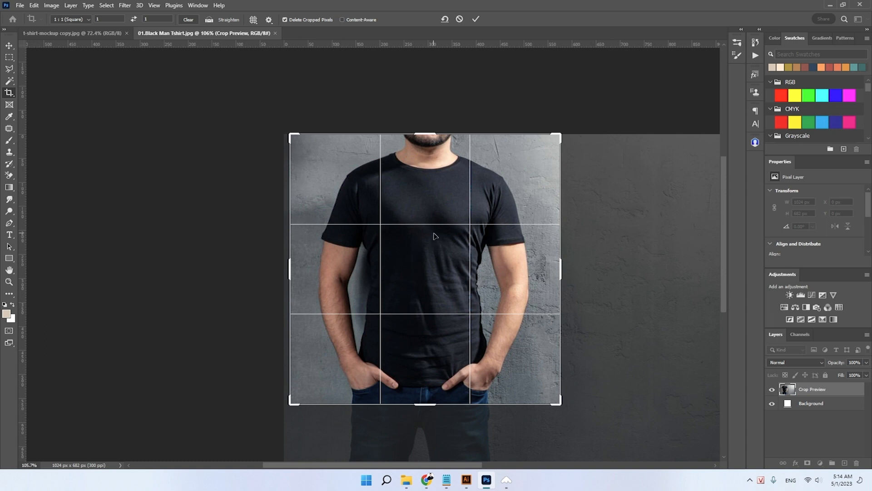
key("Return")
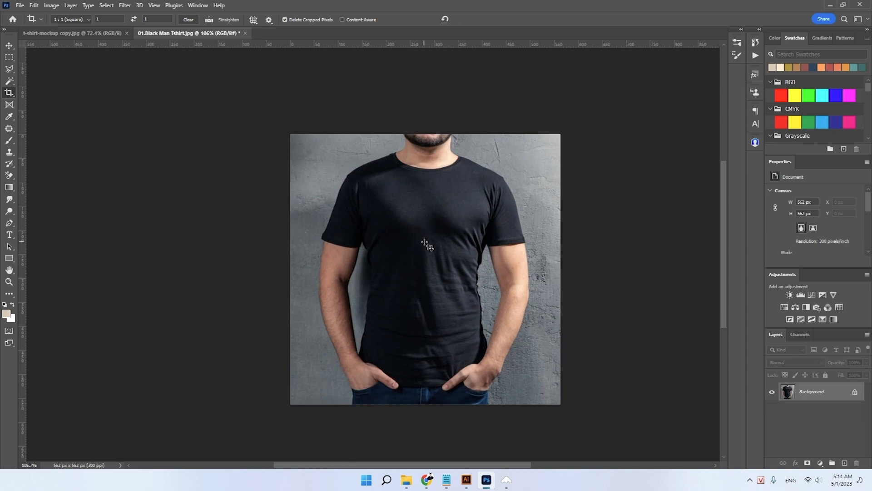
- Resize the cropped photo to 2000 × 2000 pixels and make the Move tool active
key("ctrl+alt+i")
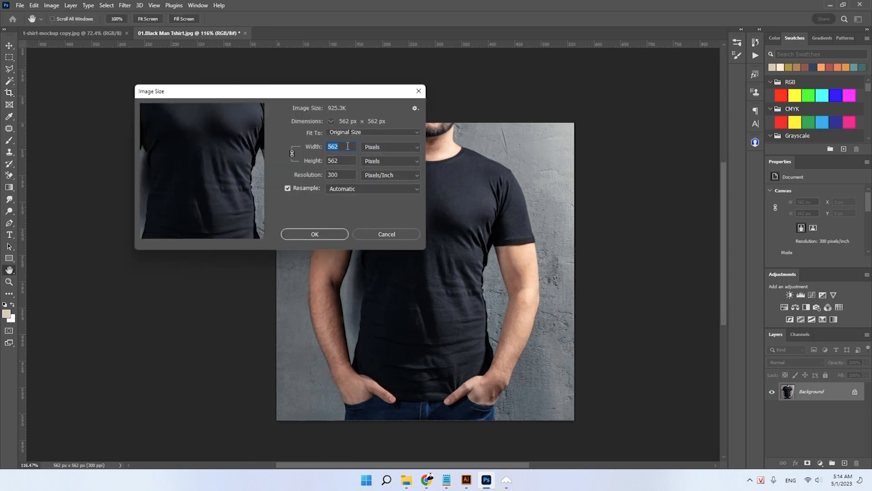
type("2000")
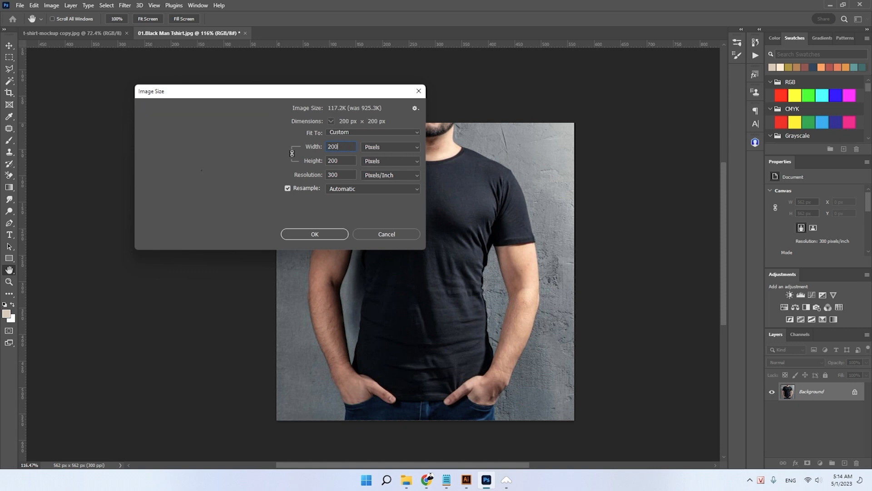
left_click(336, 235)
key("v")
- Inspect the enlarged square photo of the man in the black T-shirt
left_click_drag(391, 209, 403, 214)
scroll(523, 327, "down", 6)
left_click_drag(522, 327, 341, 229)
scroll(364, 256, "down", 1)
left_click_drag(366, 271, 362, 247)
left_click_drag(427, 237, 395, 272)
left_click_drag(403, 288, 383, 264)
left_click_drag(376, 214, 387, 226)
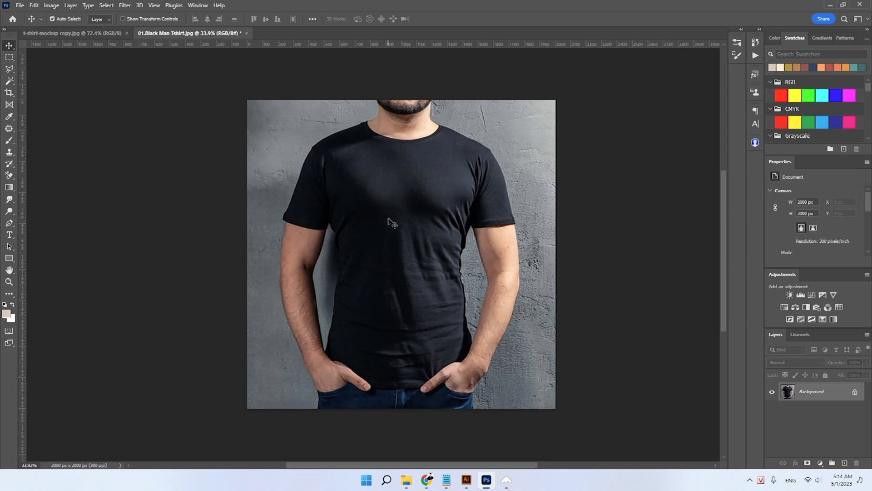
left_click_drag(392, 191, 433, 259)
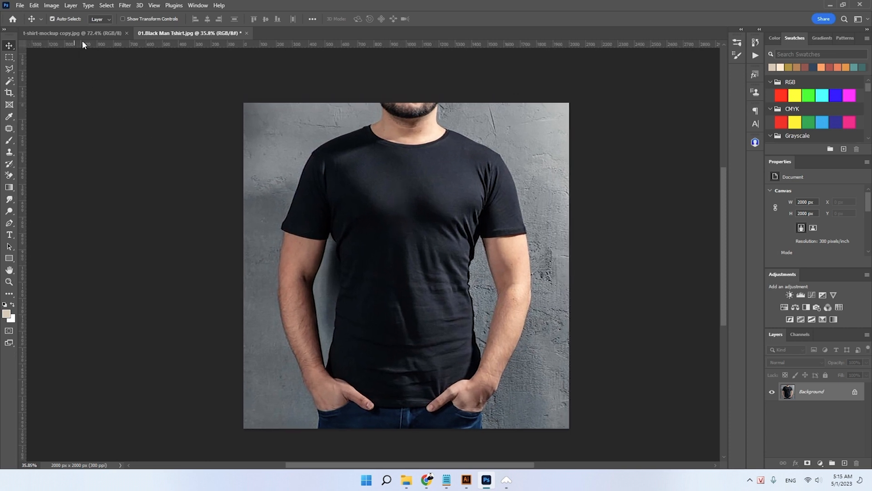
- Compare the printed mockup with the plain T-shirt photo and examine the mockup's BIG BURGERS print up close
left_click(105, 33)
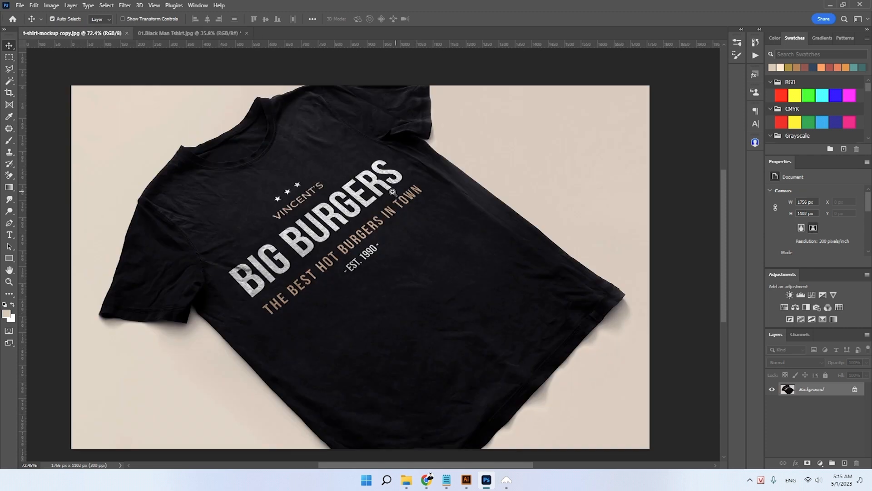
key("ctrl+0")
mouse_move(421, 218)
left_mouse_down()
mouse_move(440, 199)
mouse_move(405, 207)
mouse_move(427, 225)
left_mouse_up()
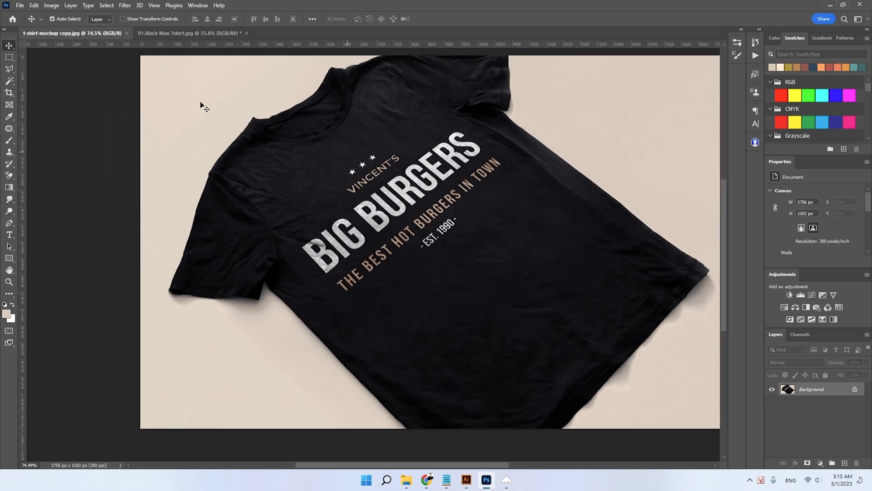
left_click(189, 33)
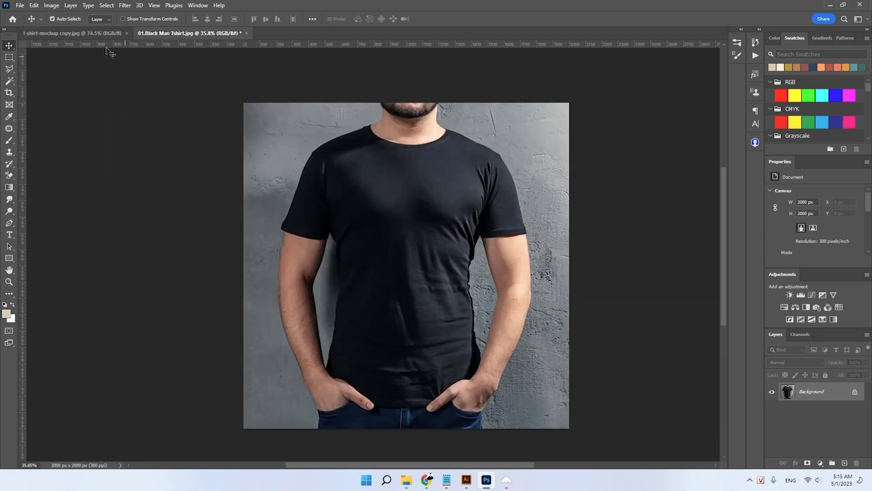
left_click(107, 35)
left_click_drag(403, 218, 407, 239)
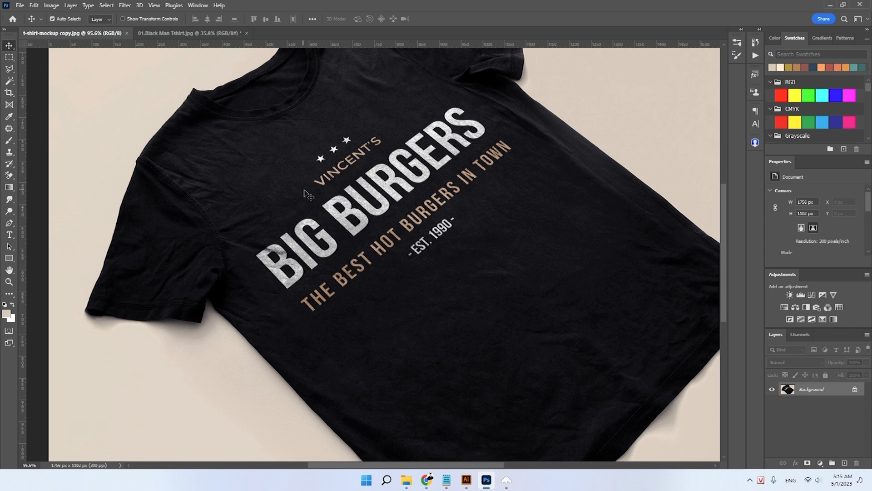
left_click_drag(309, 195, 319, 170)
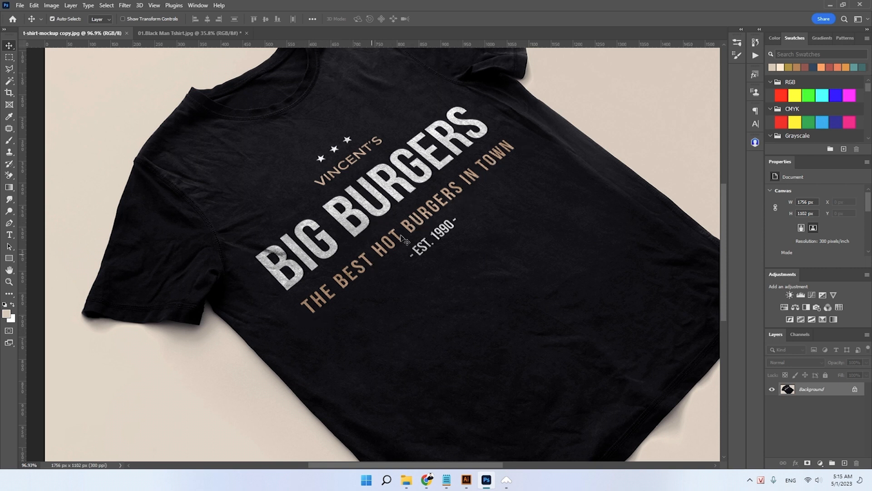
scroll(392, 238, "down", 1)
scroll(409, 212, "up", 2)
scroll(430, 228, "down", 3)
scroll(429, 228, "up", 3)
- Outline the entire BIG BURGERS print, including its stars and taglines, with a closed Polygonal Lasso selection
left_click(9, 69)
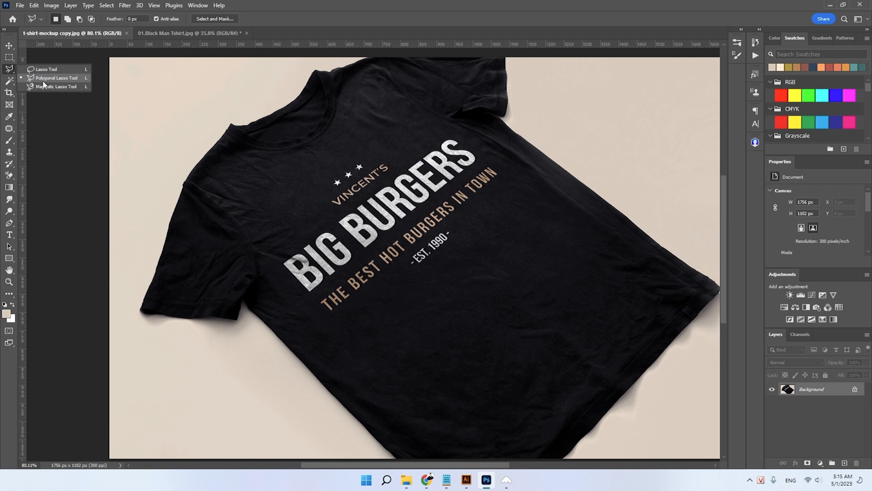
left_click(70, 81)
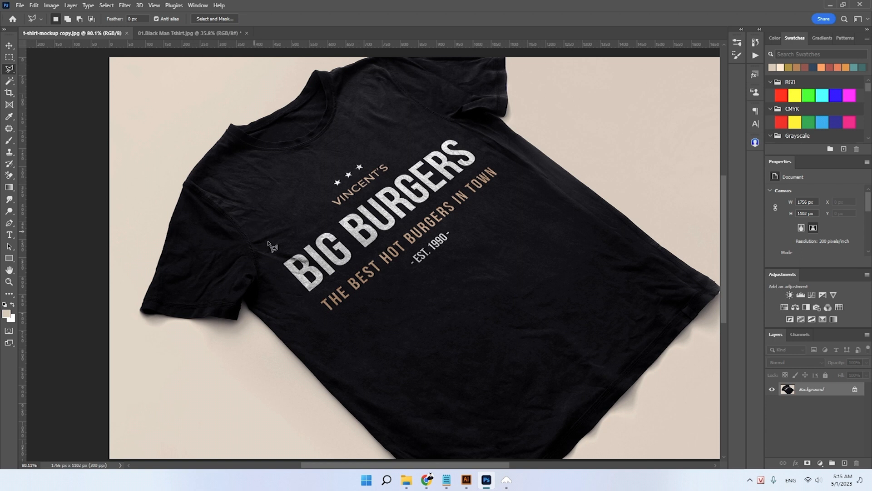
left_click(332, 214)
left_click(276, 261)
left_click(334, 318)
left_click(402, 264)
left_click(413, 270)
left_click(464, 247)
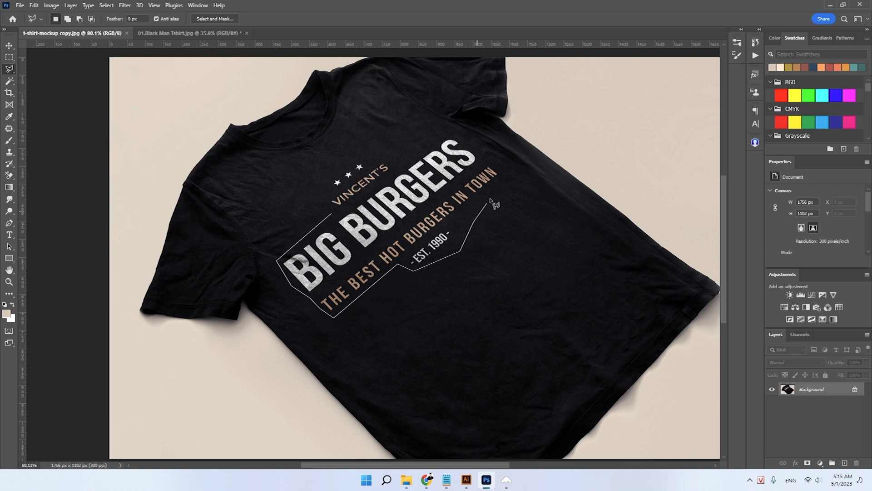
left_click(507, 172)
left_click(454, 131)
left_click(401, 162)
left_click(369, 161)
left_click(323, 180)
double_click(330, 208)
- Narrow the selection to the print's lettering with Color Range, sampling the light BIG BURGERS text and raising the fuzziness
left_click(107, 5)
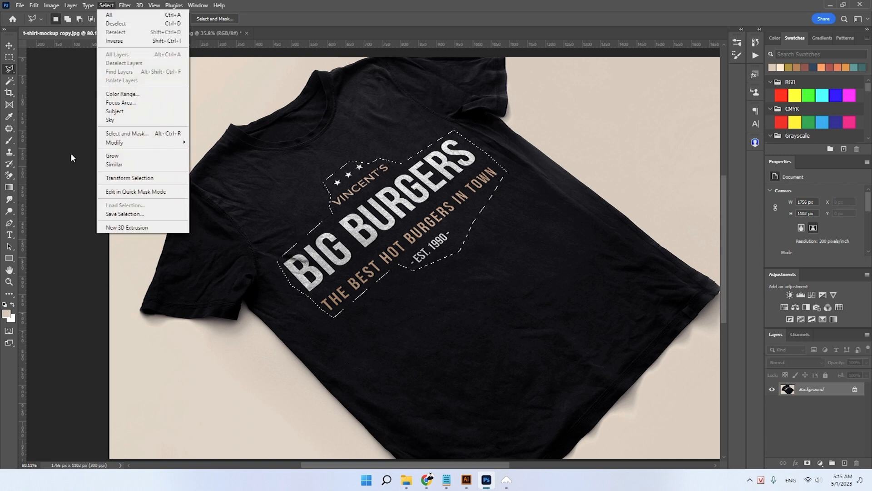
left_click(122, 94)
left_click_drag(411, 80, 554, 62)
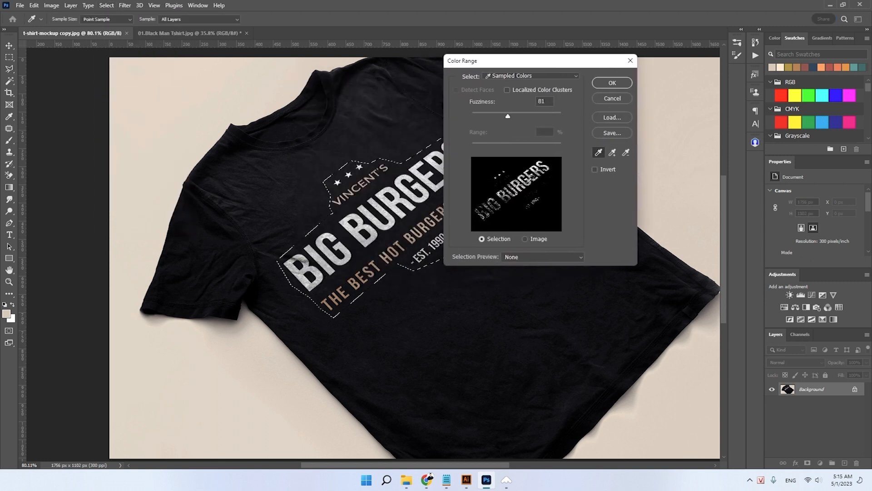
left_click(393, 201)
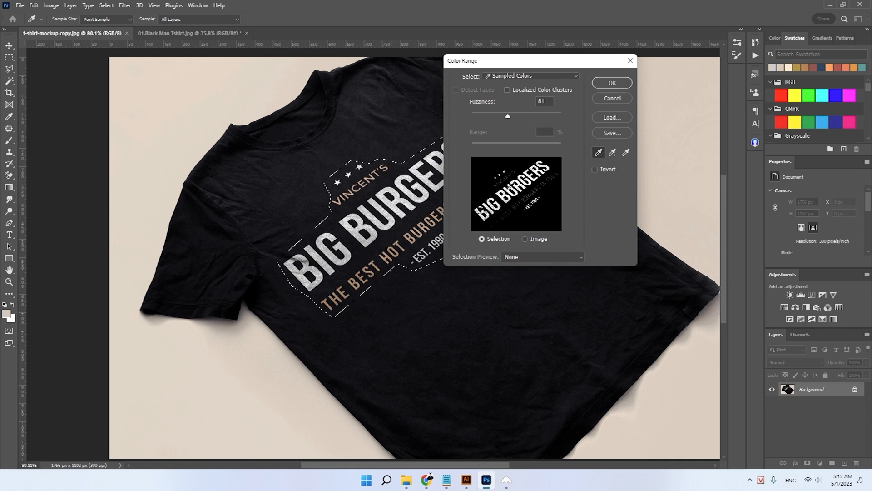
left_click_drag(524, 119, 514, 119)
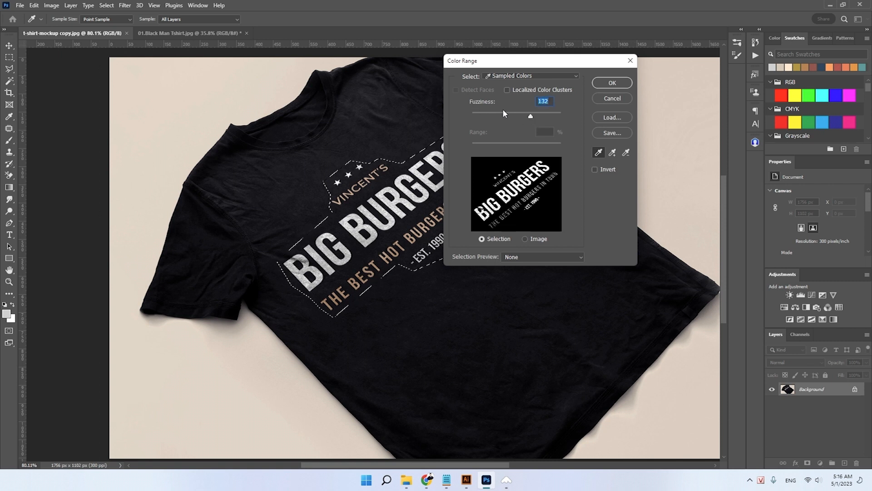
left_click_drag(542, 117, 558, 118)
left_click(612, 83)
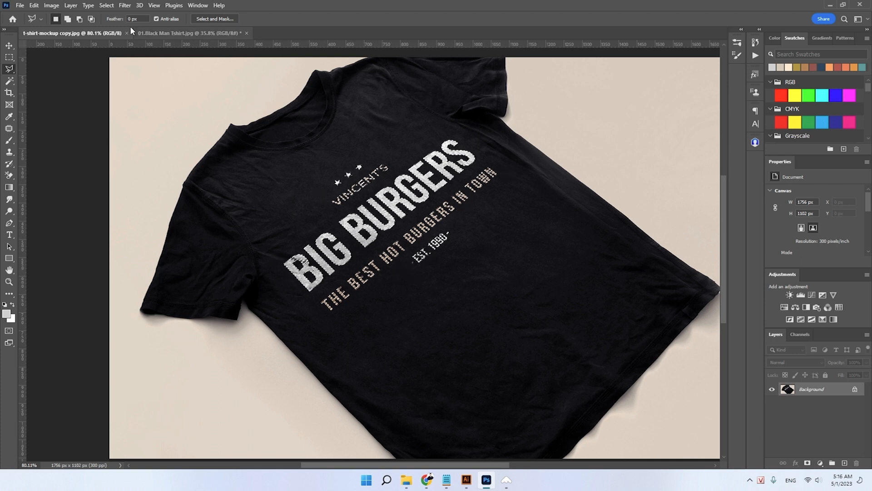
- Expand the lettering selection by 10 pixels
left_click(106, 6)
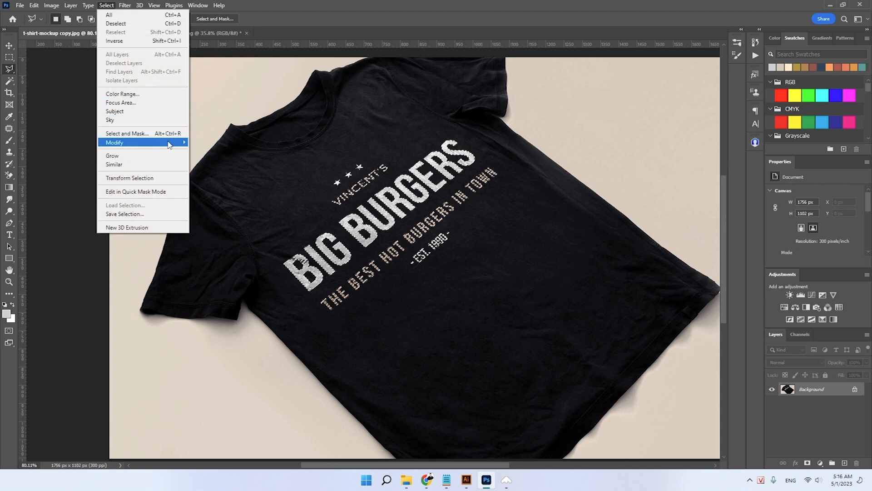
mouse_move(159, 143)
left_click(208, 160)
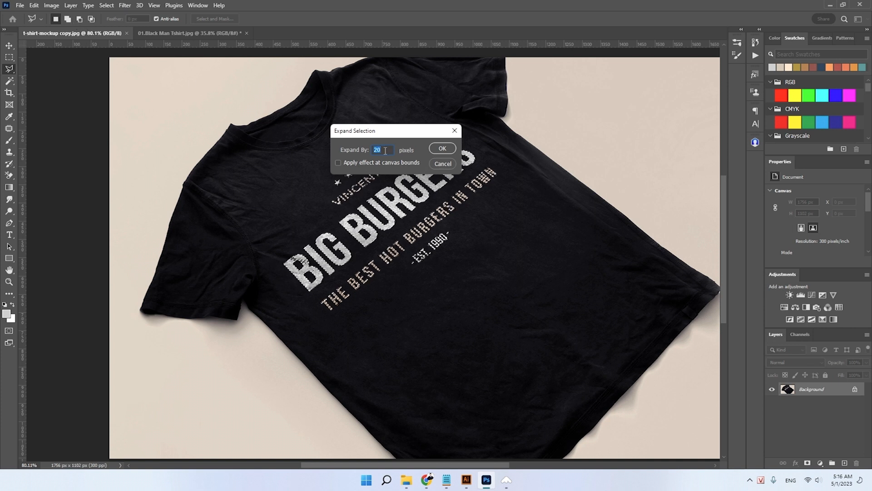
type("10")
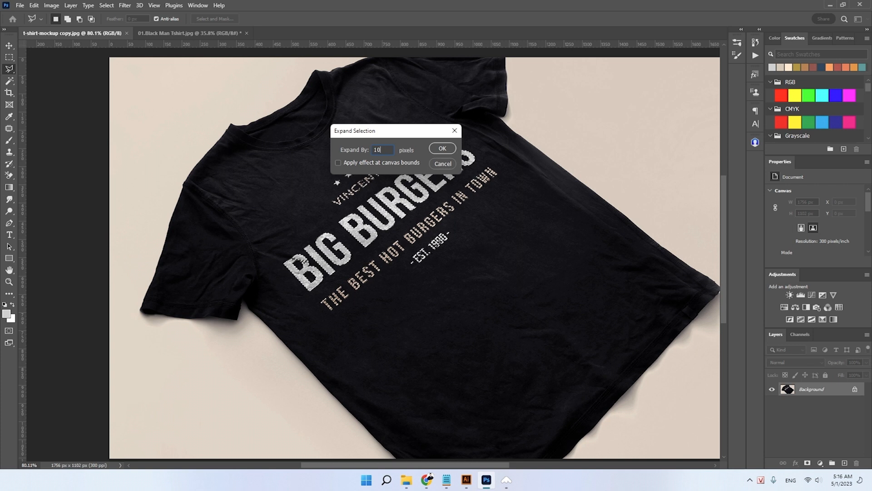
left_click(442, 149)
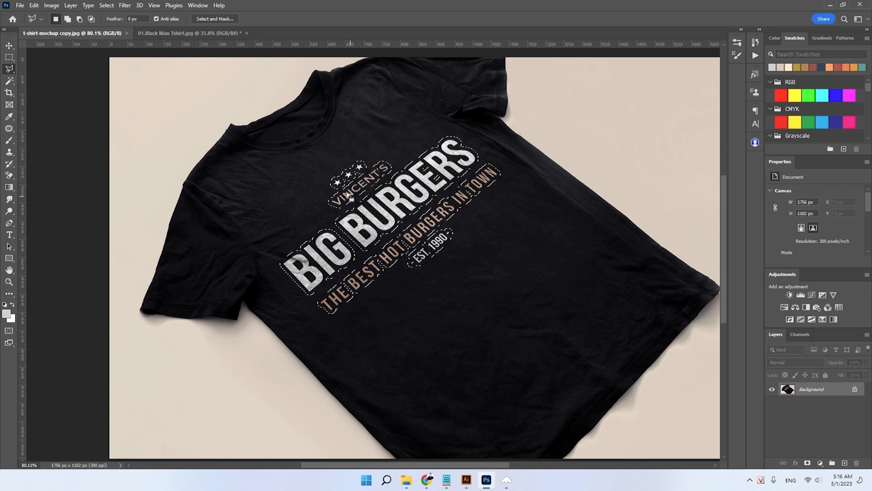
- Convert the lettering selection into a work path with a tolerance of 1.0 pixels, and load that path back as a selection
scroll(355, 272, "up", 5)
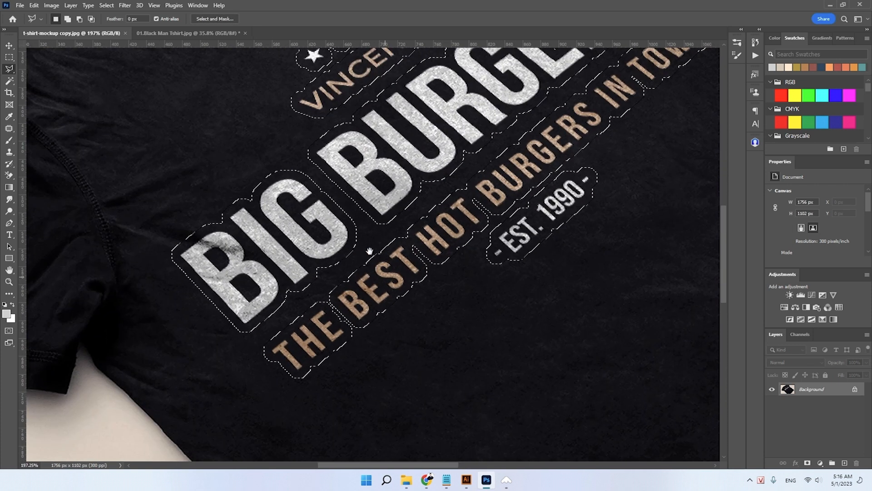
scroll(360, 188, "down", 2)
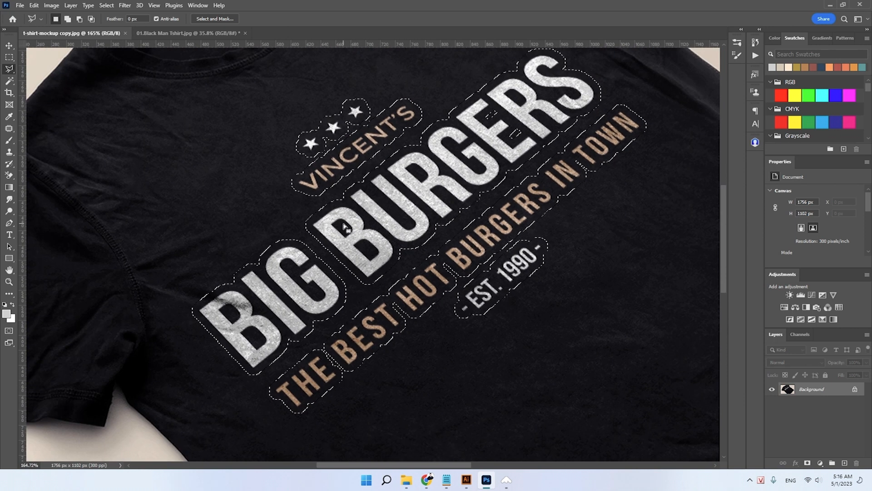
right_click(372, 207)
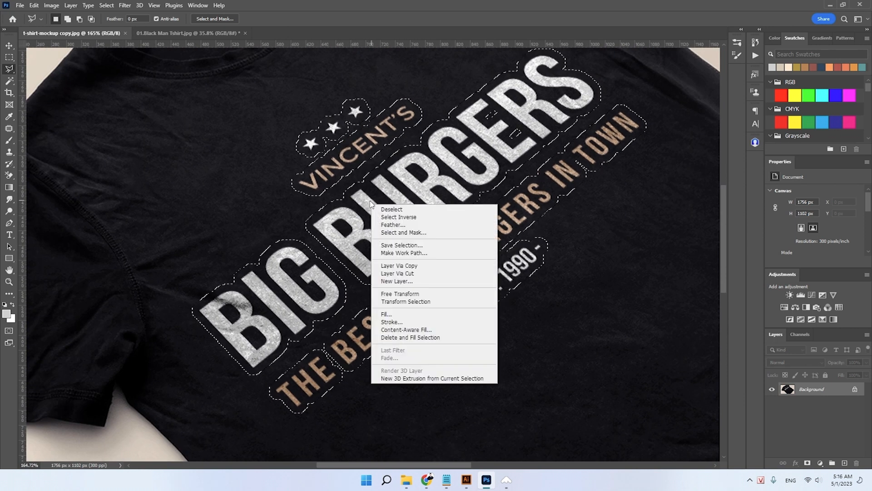
right_click(9, 69)
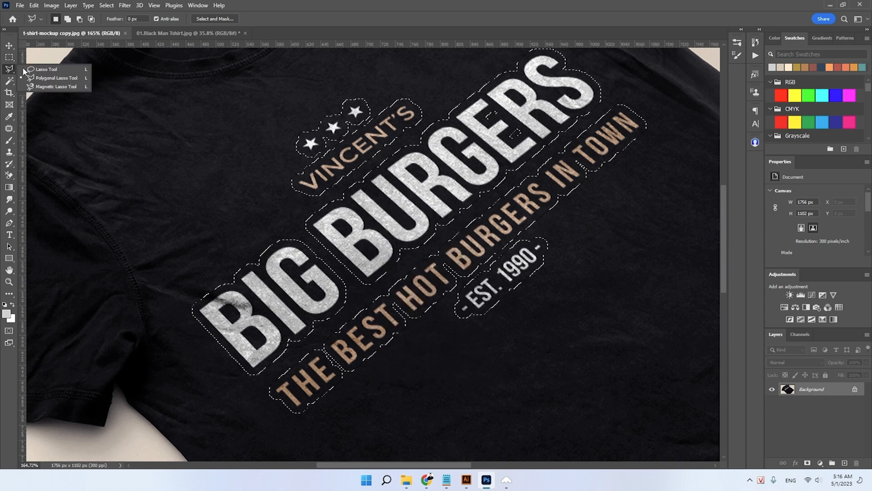
left_click(71, 81)
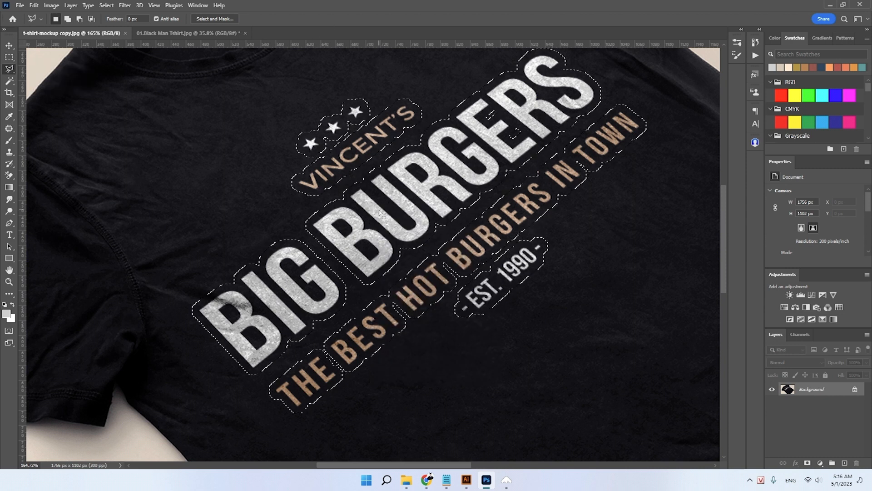
right_click(380, 211)
left_click(408, 259)
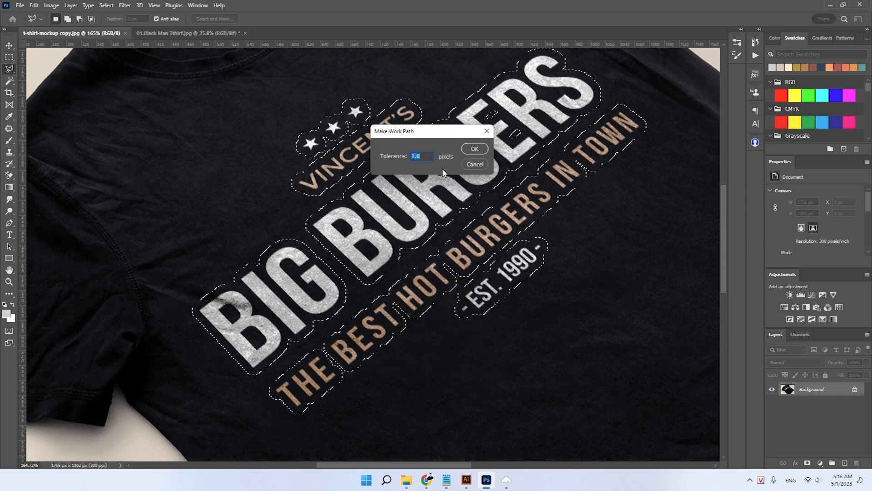
left_click(473, 149)
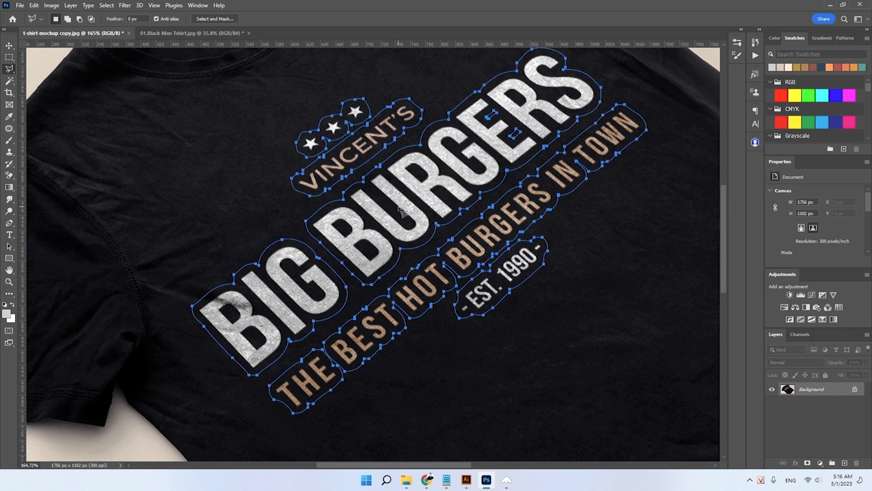
key("ctrl+Return")
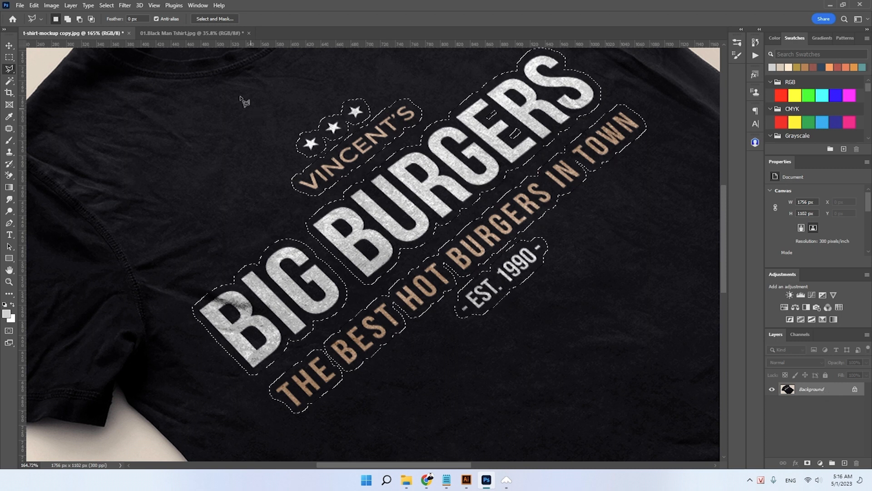
- Remove the selected BIG BURGERS print with a Content-Aware fill, using Color Adaptation, Normal mode and 100% opacity
left_click(34, 5)
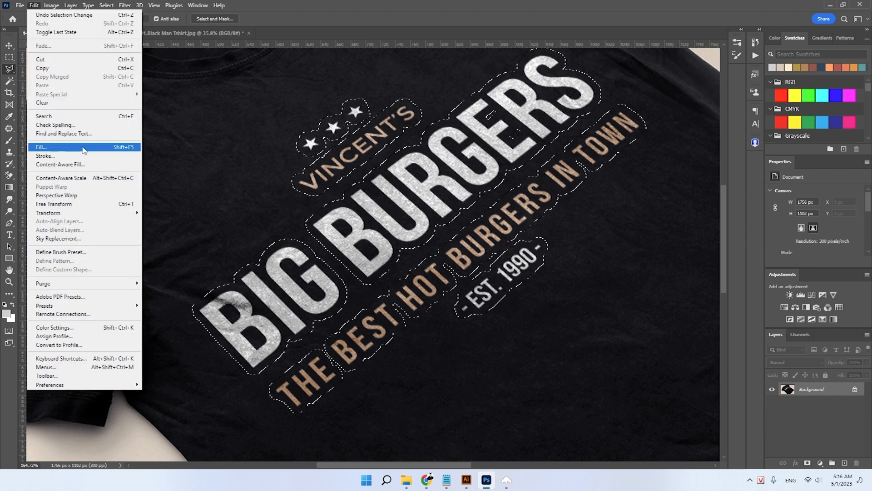
left_click(122, 147)
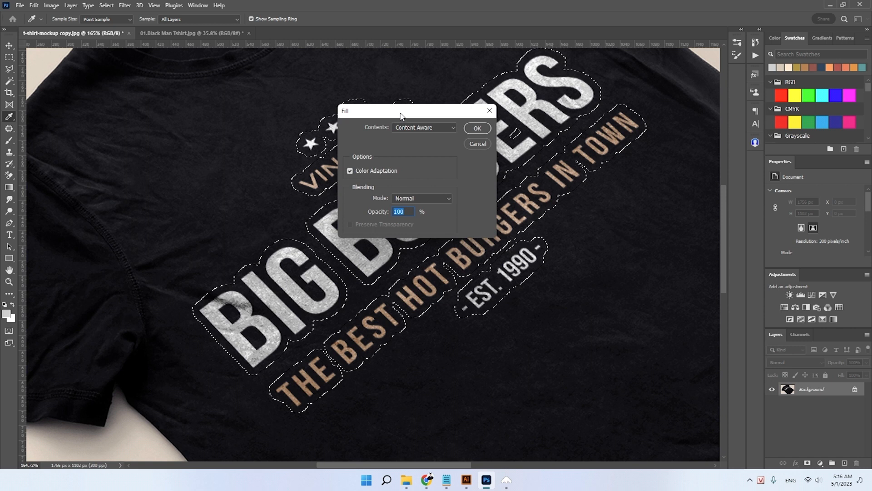
left_click_drag(398, 112, 542, 83)
left_click(566, 94)
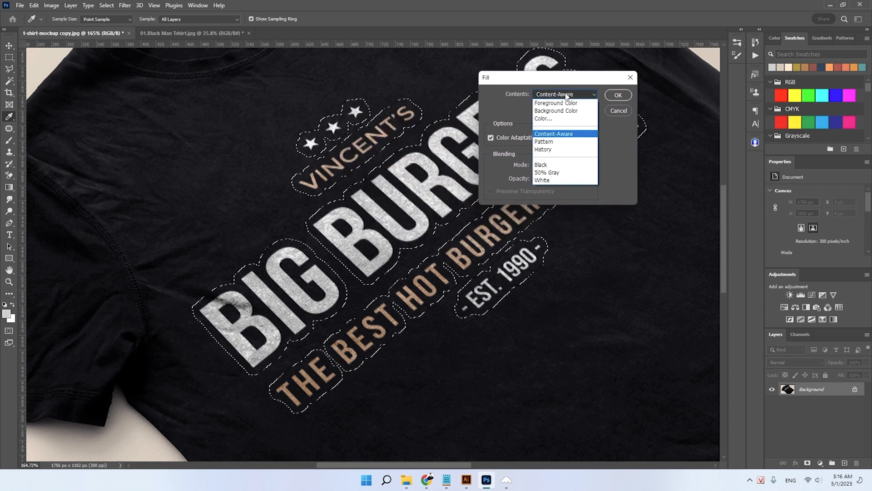
left_click(574, 135)
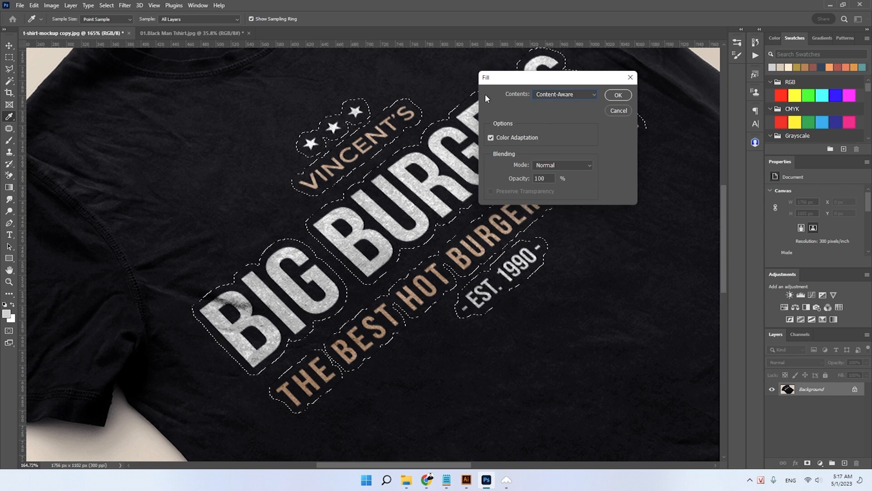
left_click(619, 96)
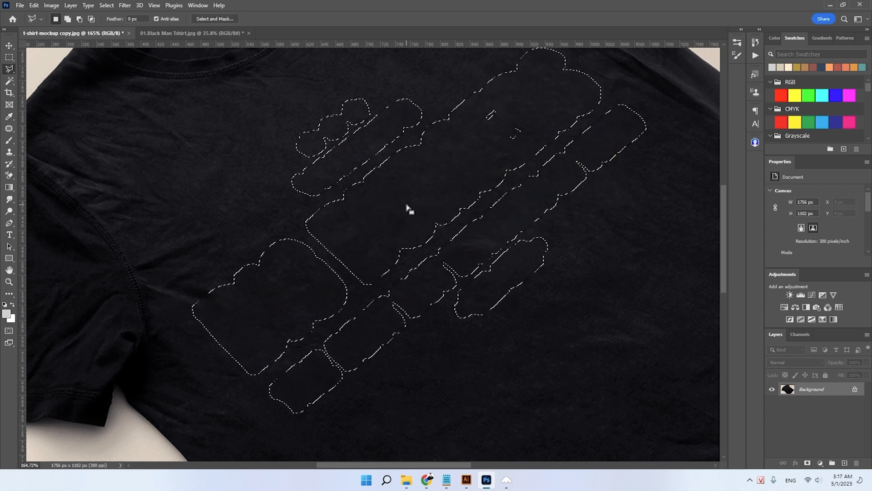
- Deselect the filled area and inspect the T-shirt fabric where the print was, both up close and as a whole
scroll(454, 173, "down", 5)
scroll(404, 172, "up", 3)
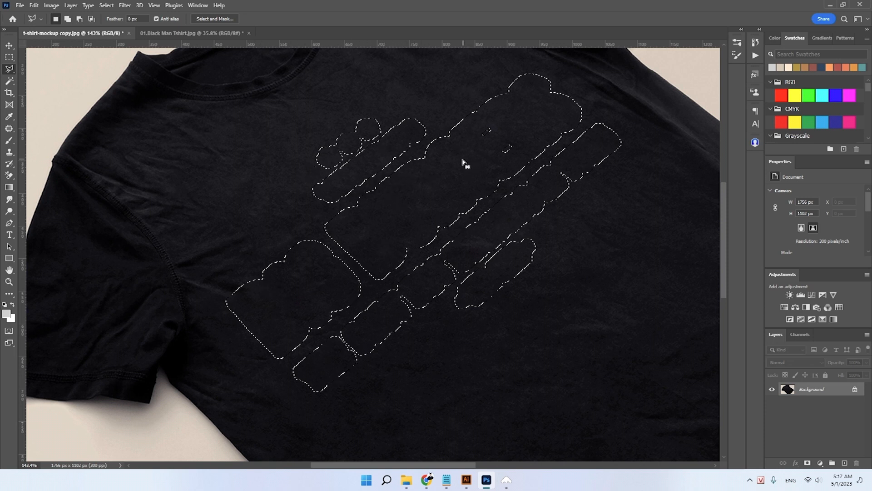
left_click(548, 209)
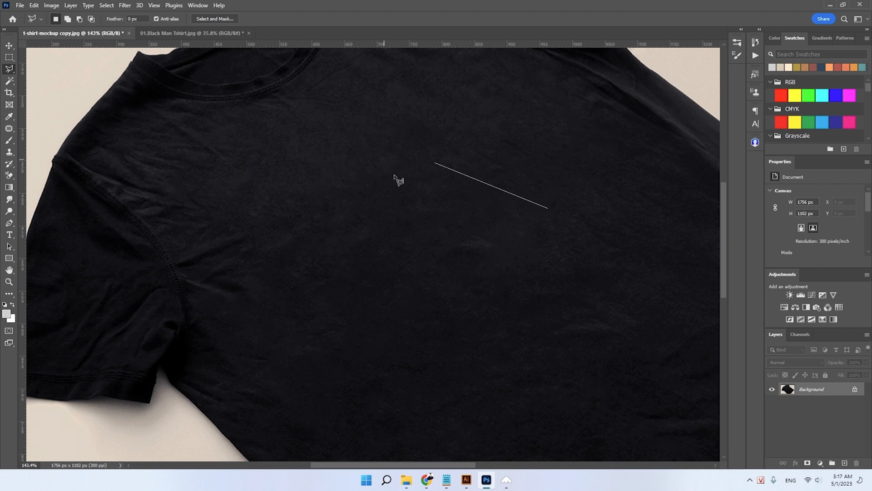
scroll(431, 208, "up", 2)
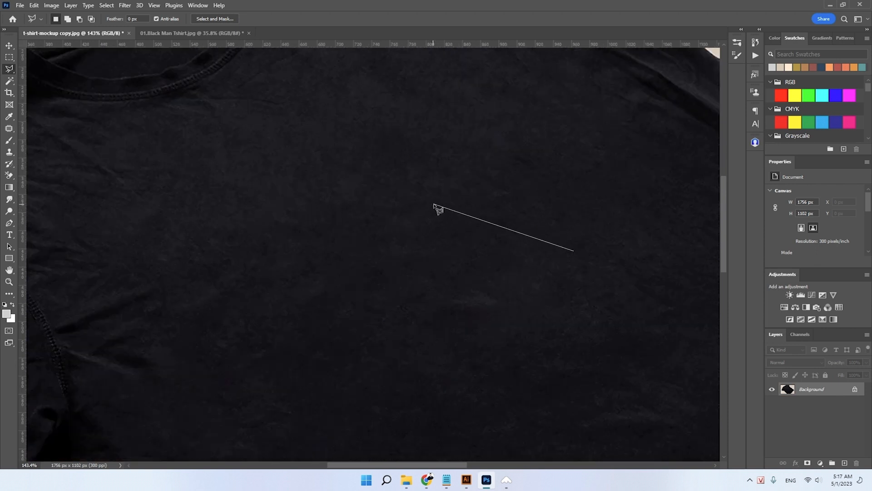
scroll(431, 208, "down", 2)
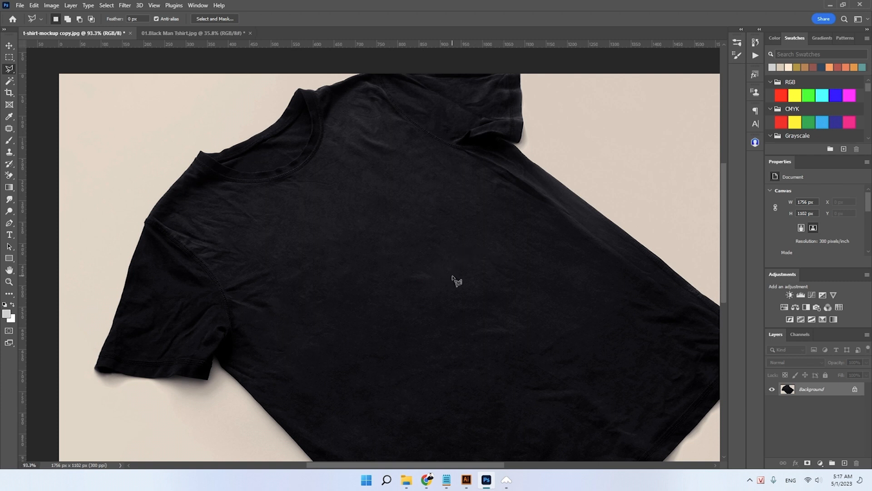
left_click_drag(435, 206, 386, 234)
key("v")
left_click_drag(471, 258, 426, 255)
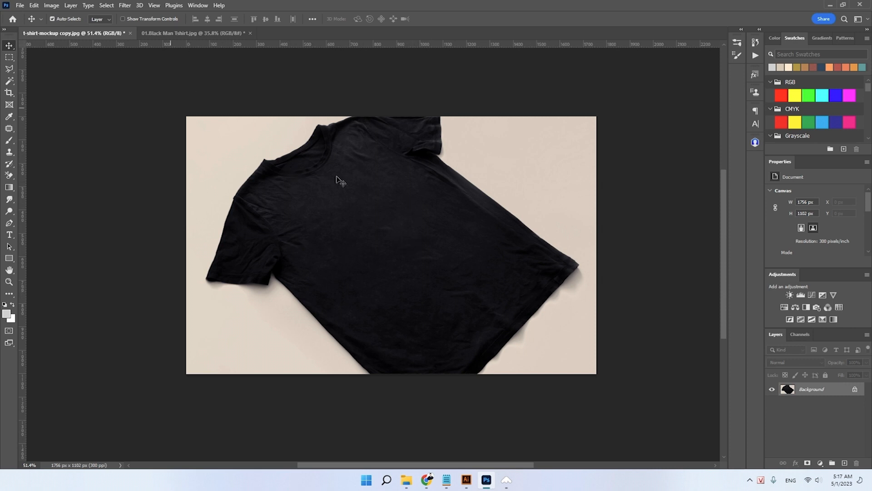
- Compare the cleaned flat T-shirt mockup with the photo of the man in the black T-shirt
left_click(194, 36)
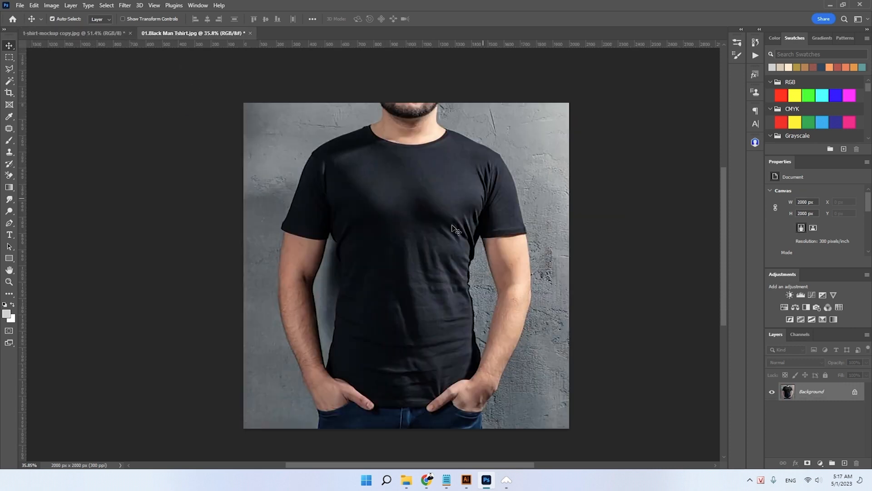
left_click(94, 34)
left_click(187, 36)
left_click(98, 37)
left_click_drag(371, 209, 382, 228)
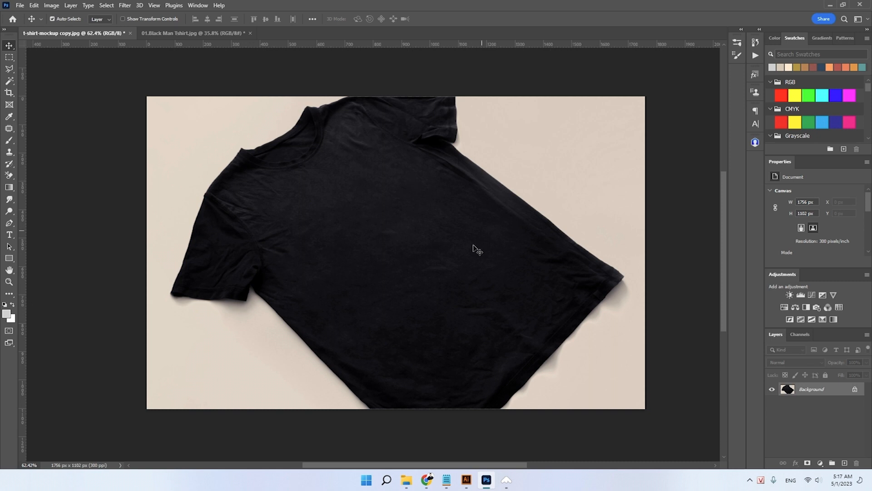
left_click(180, 34)
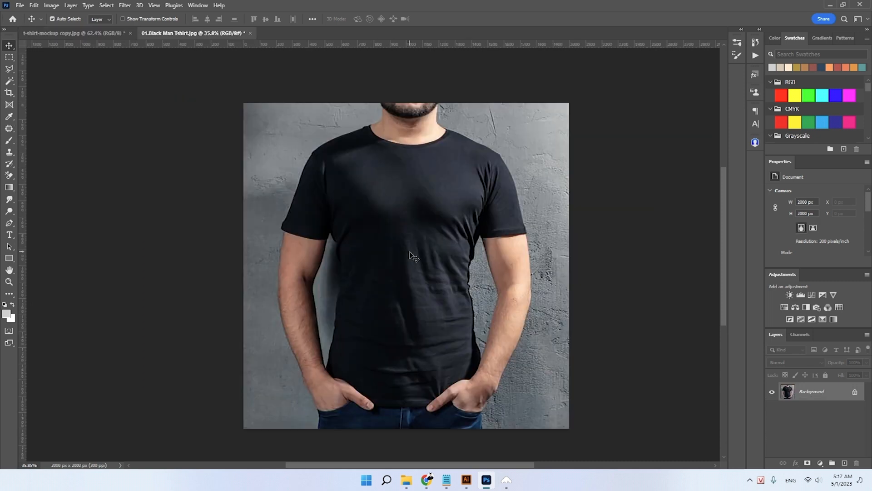
- Create a new RGB document of 3600 x 4800 pixels at 300 pixels/inch with a white background
key("ctrl+n")
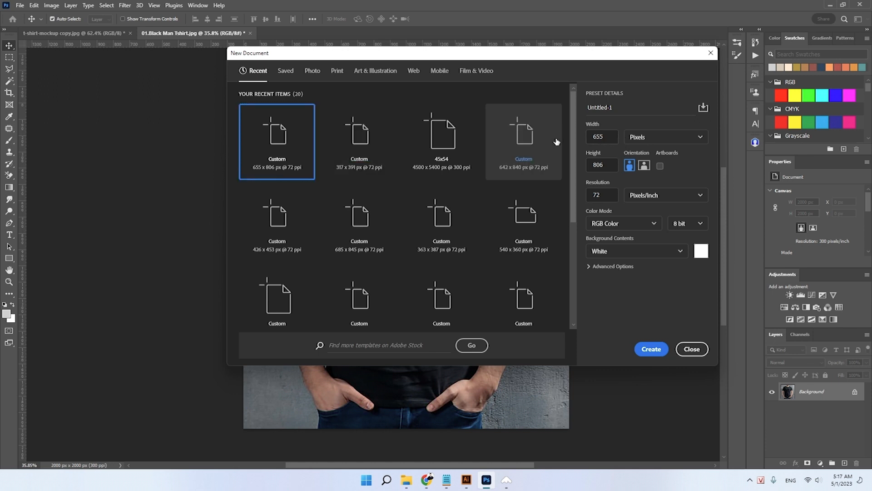
left_click_drag(613, 138, 585, 145)
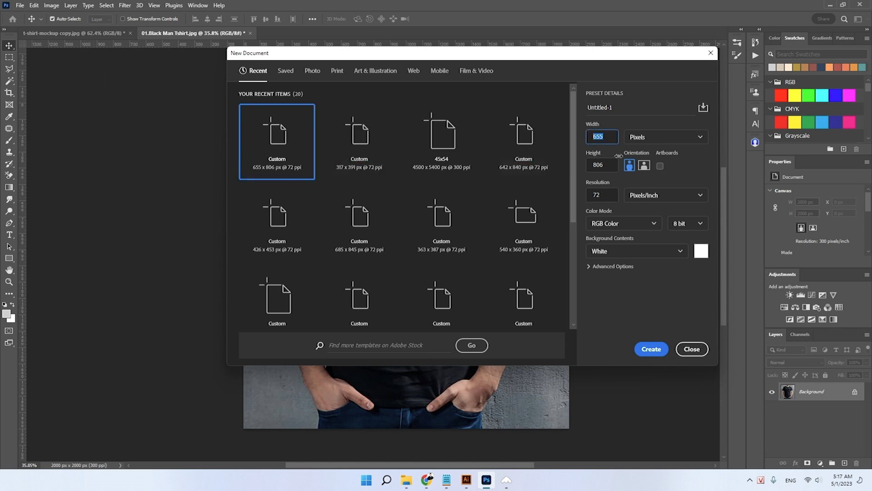
type("3600")
key("Tab")
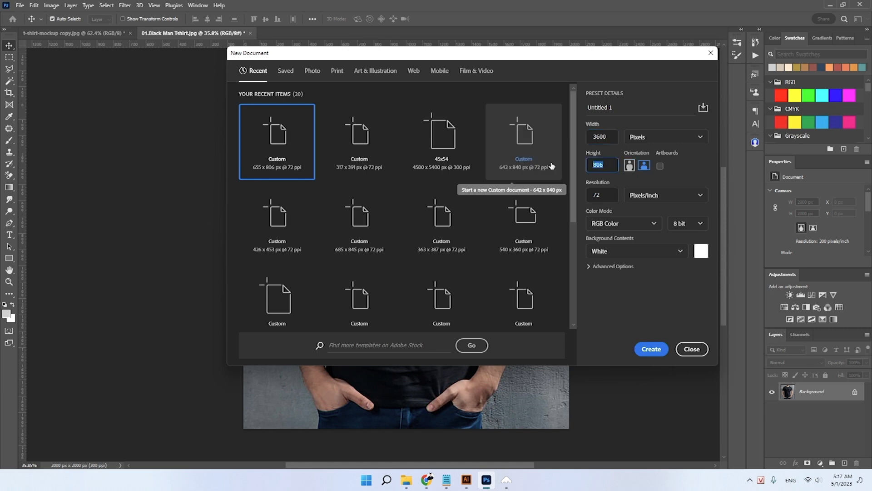
key("Tab")
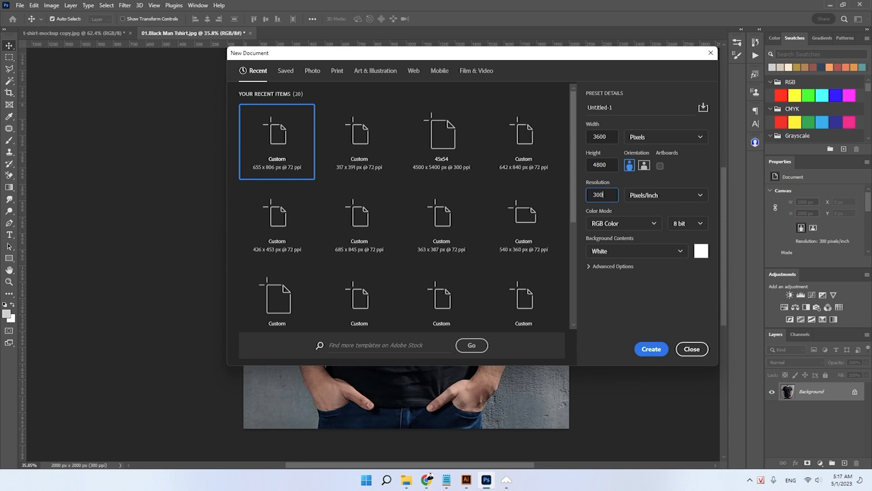
left_click(637, 348)
- Duplicate the blank background as a layer named Design Here and convert it to a smart object
left_click_drag(444, 235, 448, 258)
key("ctrl+j")
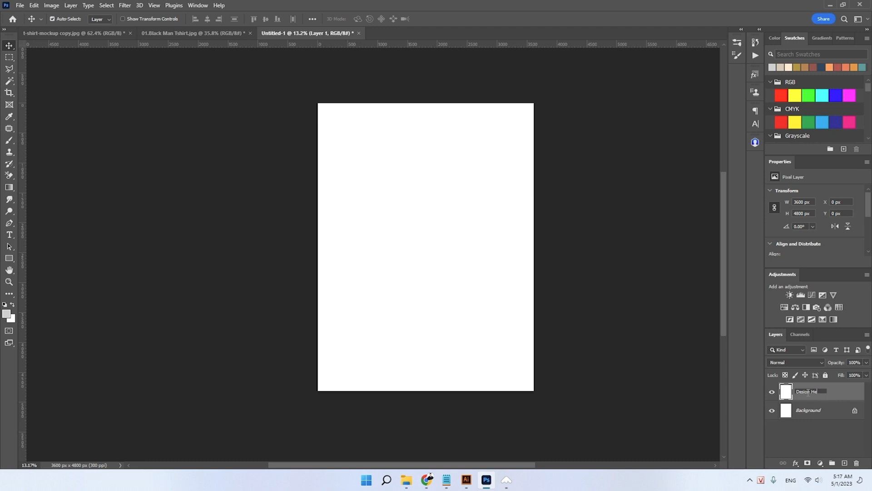
key("Return")
right_click(807, 394)
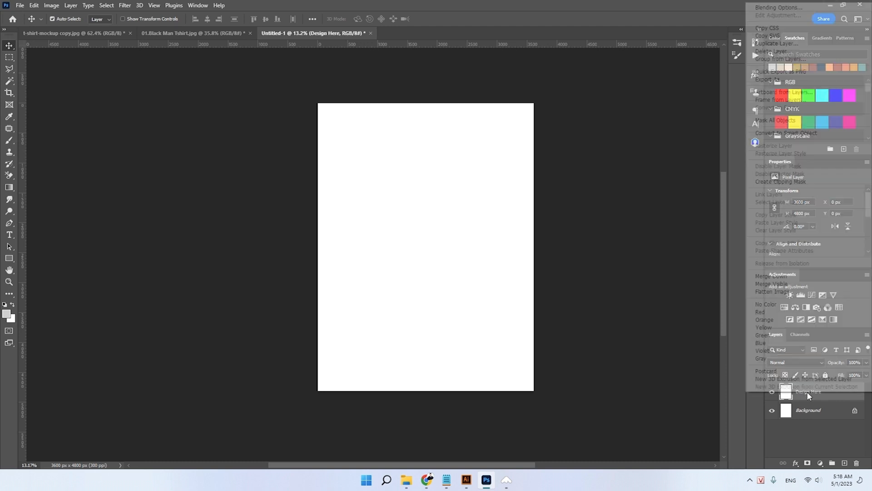
left_click(788, 135)
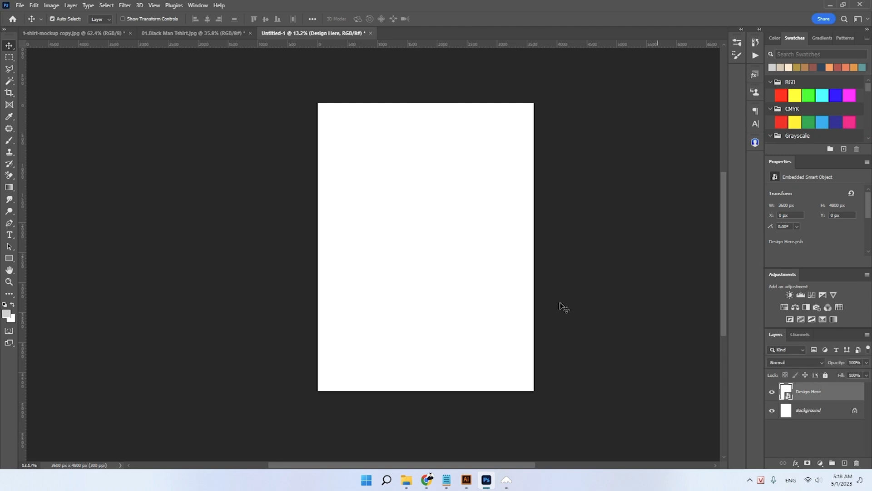
- Copy the Design Here smart object into the Black Man Tshirt photo and scale it to 19.22%, centred on the chest
left_click(179, 33)
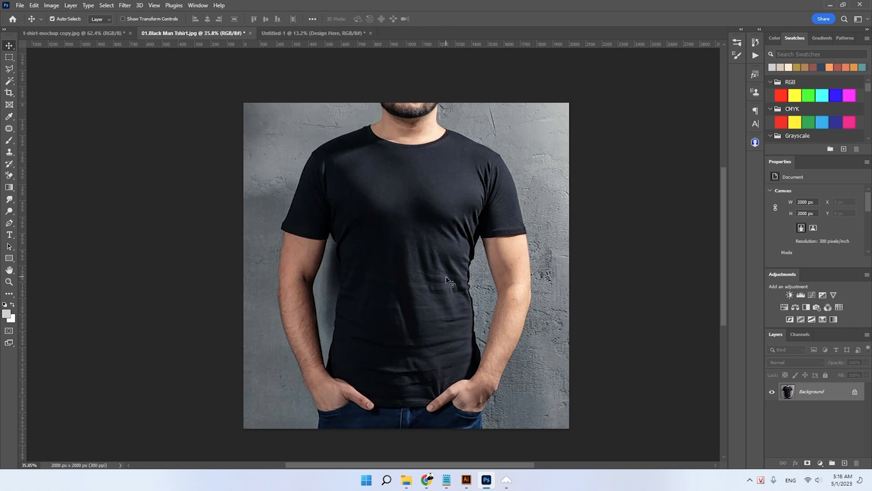
key("ctrl+v")
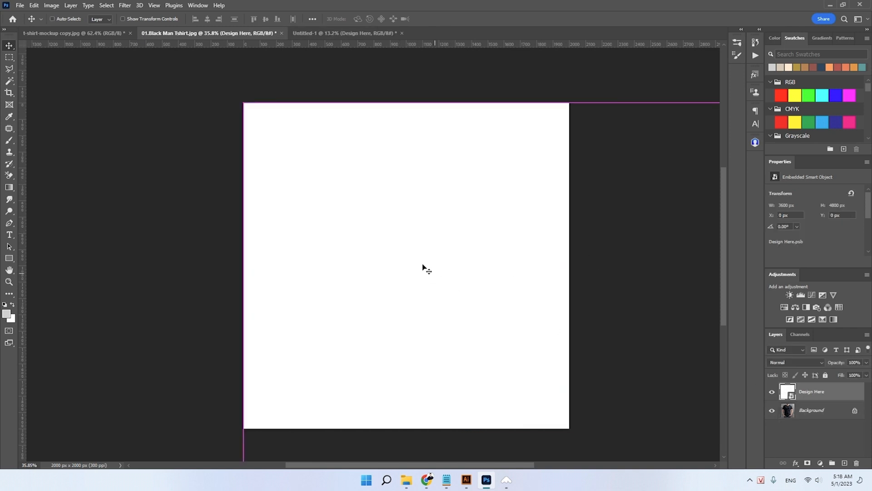
key("ctrl+t")
left_click_drag(536, 104, 515, 353)
left_click_drag(522, 384, 445, 214)
left_click_drag(562, 306, 469, 282)
left_click_drag(402, 308, 405, 249)
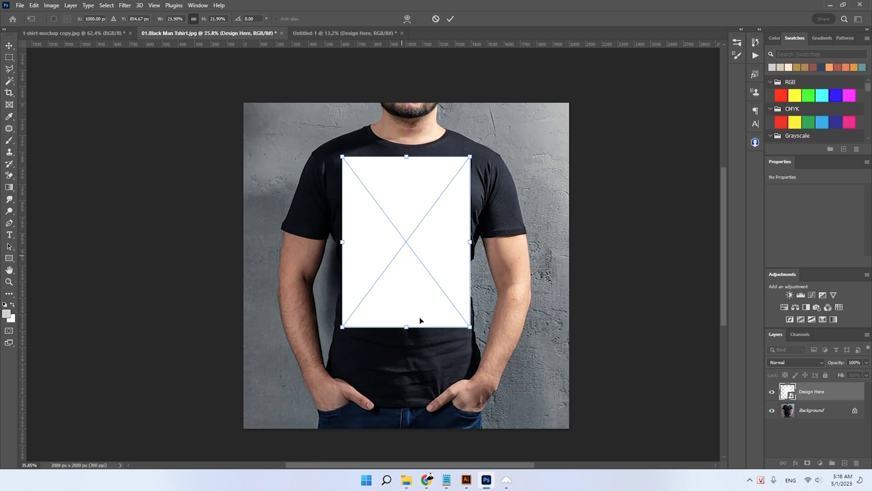
left_click_drag(409, 328, 412, 307)
left_click_drag(407, 250, 406, 254)
scroll(405, 253, "up", 2)
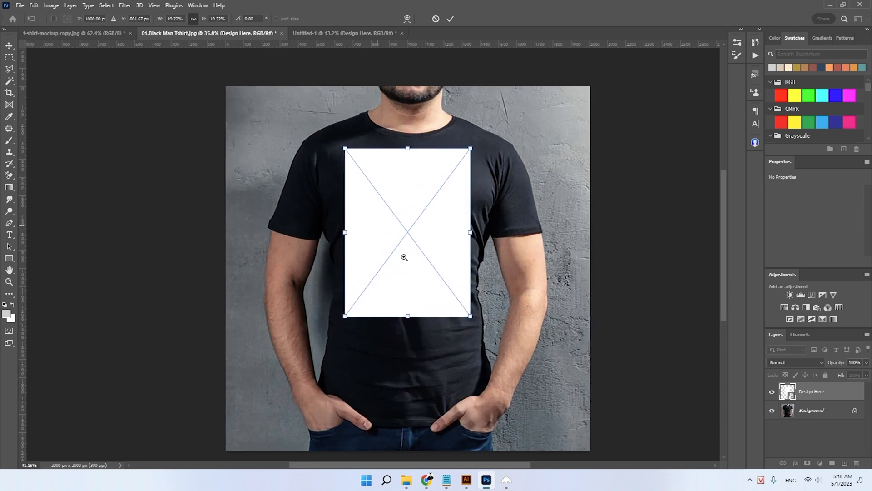
key("Return")
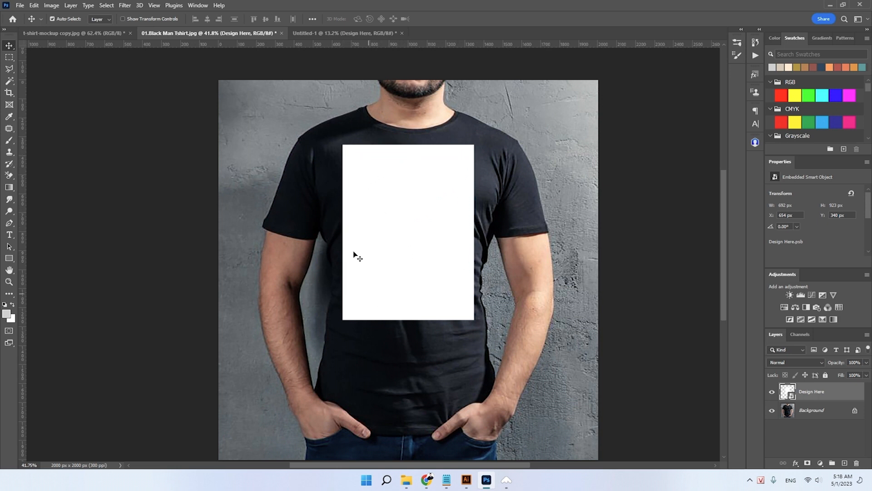
- Warp the Design Here smart object slightly at its corners to follow the man's chest, and apply the transform
key("ctrl+t")
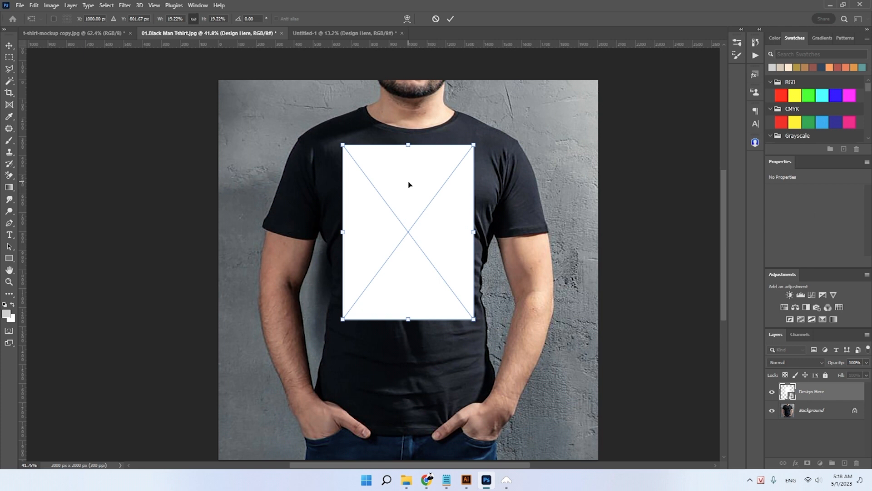
right_click(411, 183)
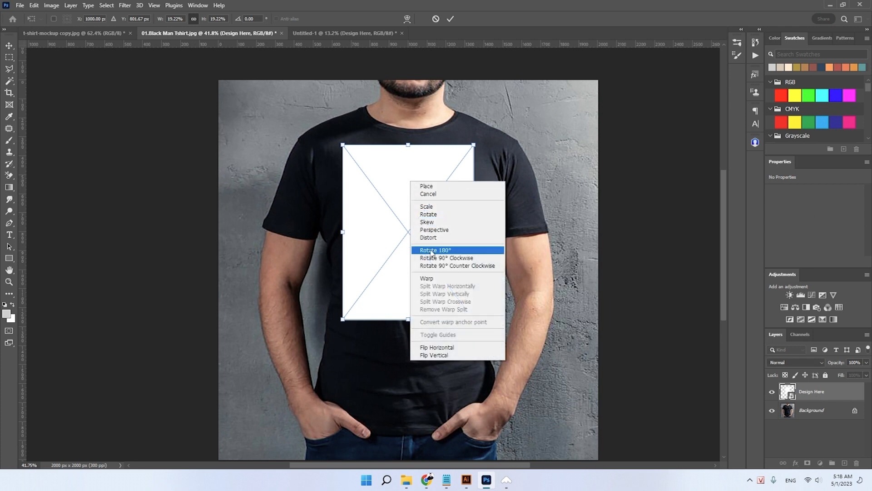
left_click(430, 280)
left_click_drag(346, 146, 345, 146)
left_click_drag(474, 145, 471, 143)
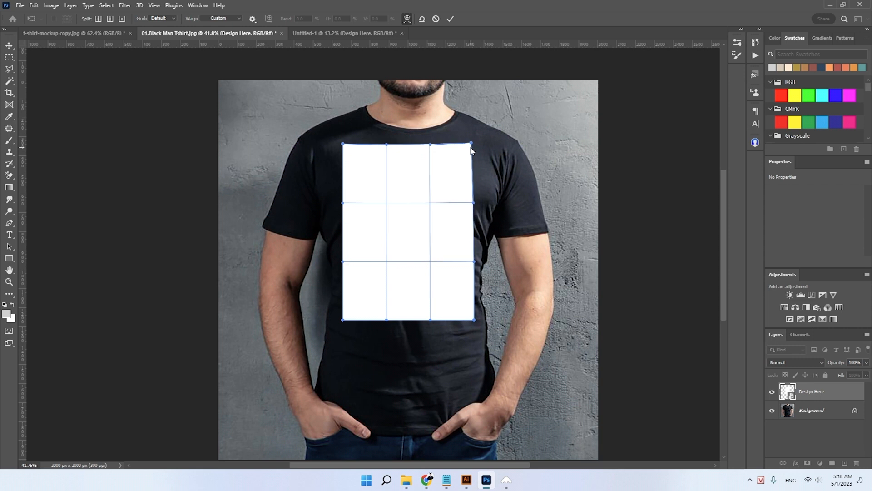
left_click_drag(469, 317, 466, 317)
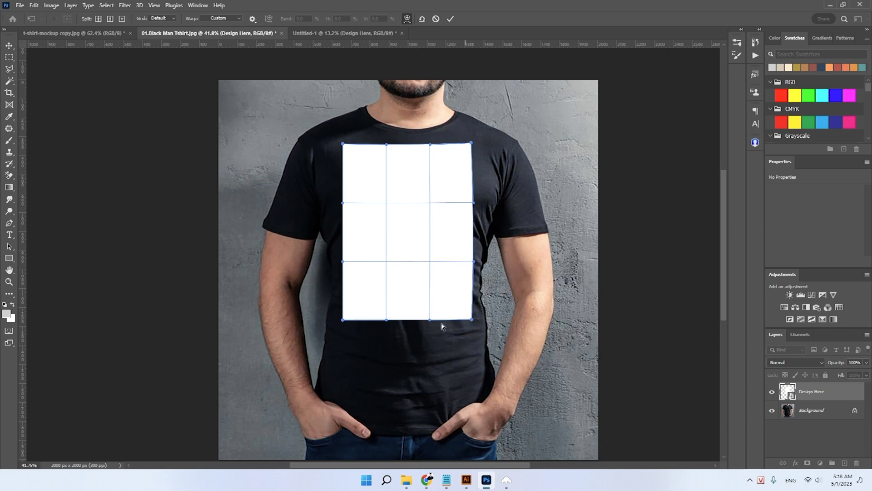
left_click_drag(350, 317, 349, 315)
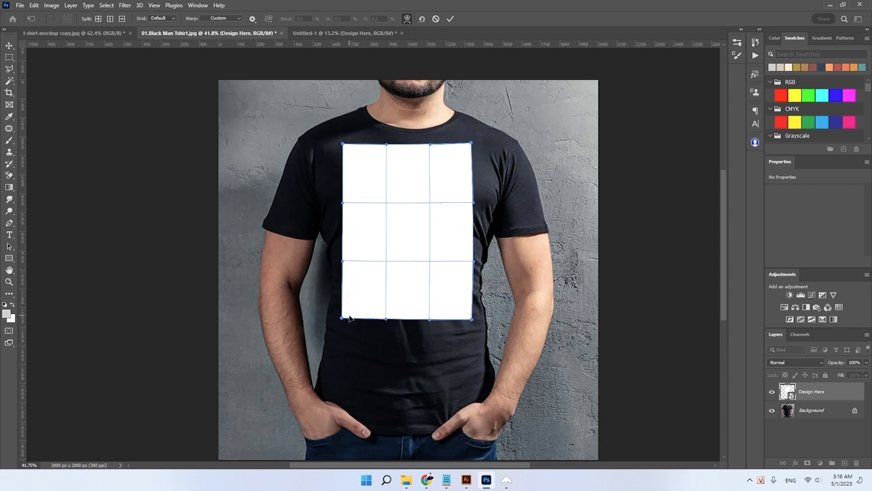
key("Return")
- Save the man's T-shirt mockup as 01.Black Man Tshirt.psd in Photoshop format in the TH Mockup folder
scroll(404, 207, "down", 3)
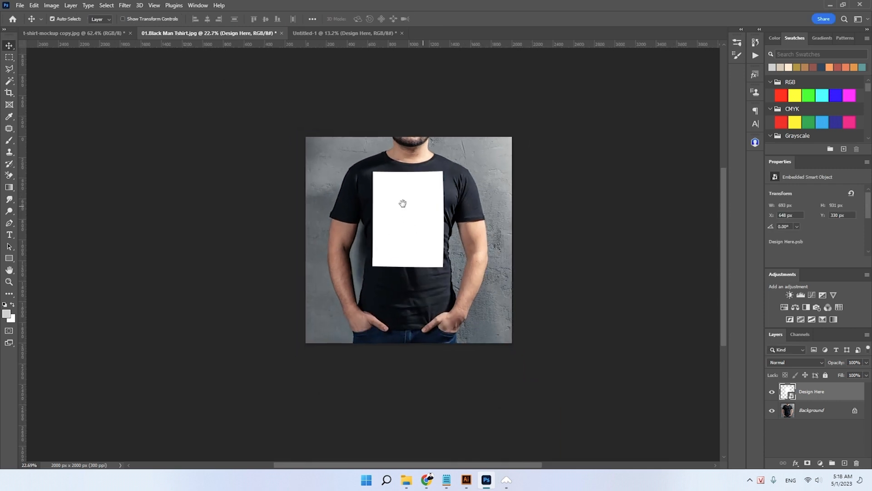
scroll(409, 209, "up", 3)
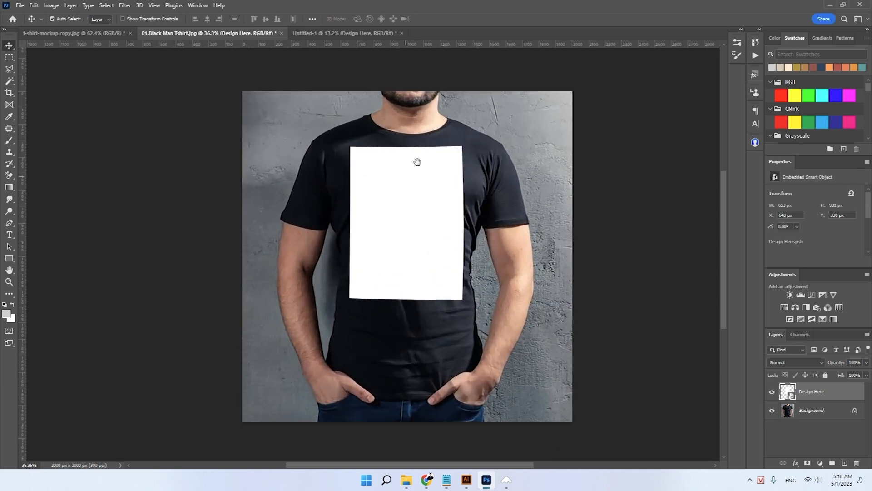
scroll(414, 182, "up", 1)
scroll(413, 195, "down", 1)
scroll(412, 207, "up", 1)
scroll(411, 208, "down", 1)
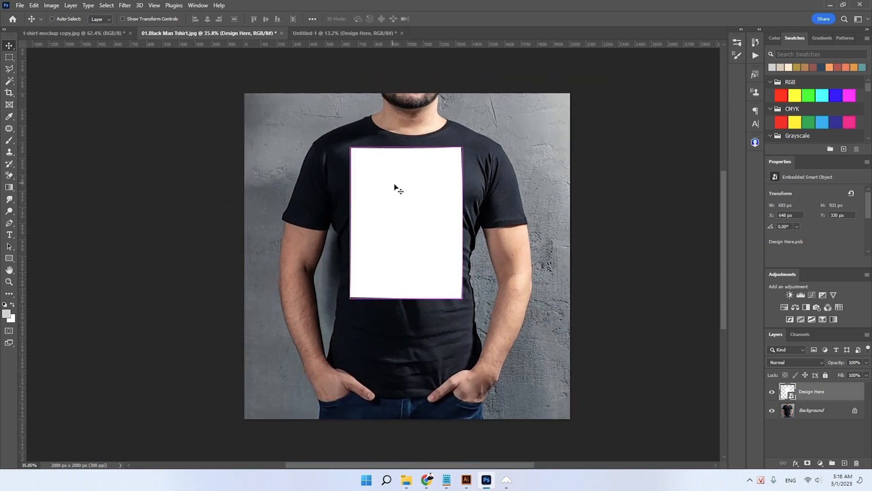
key("ctrl+s")
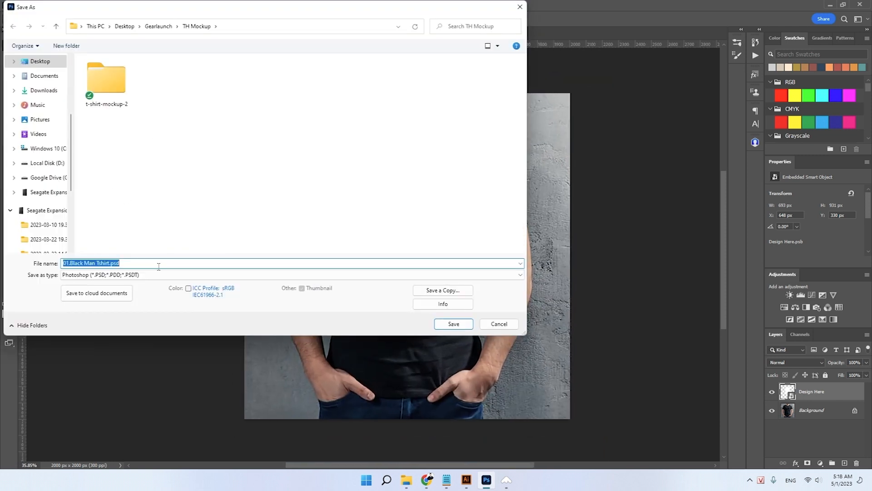
left_click(455, 324)
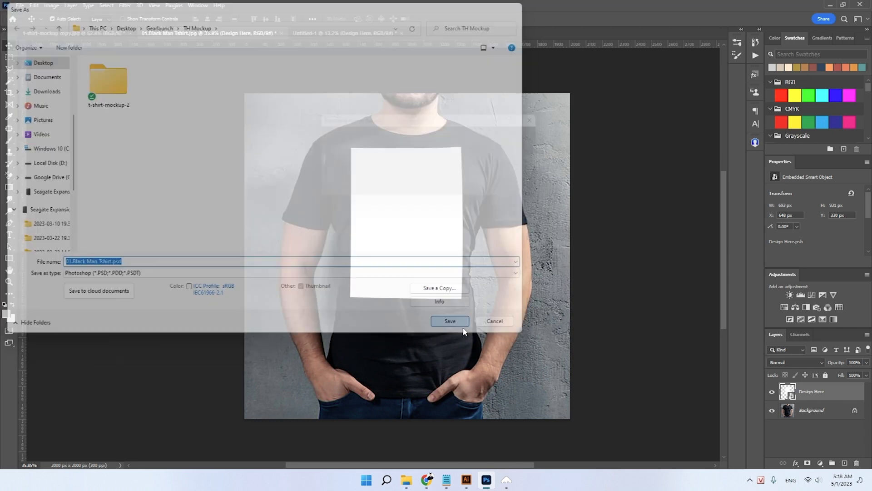
left_click(536, 135)
- Paste the Design Here smart object into t-shirt-mockup copy.jpg and scale it to 14.04% over the flat black shirt
left_click(75, 33)
scroll(234, 142, "down", 4)
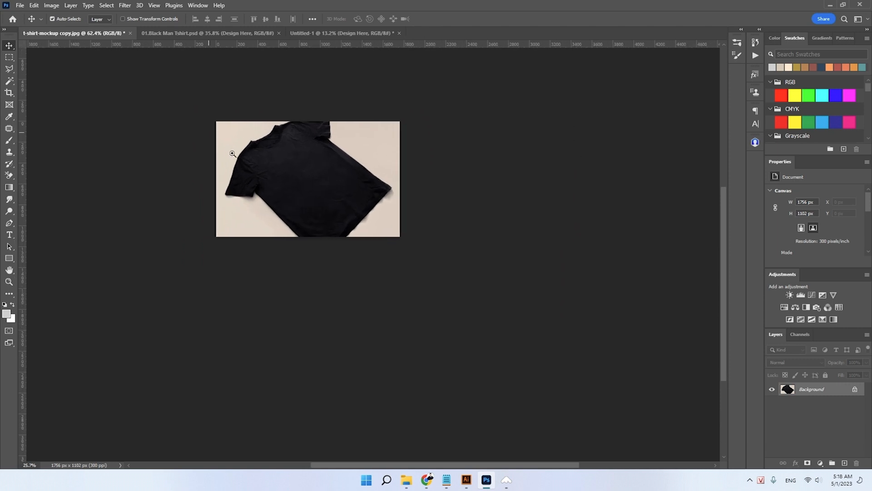
scroll(311, 181, "up", 3)
key("ctrl+v")
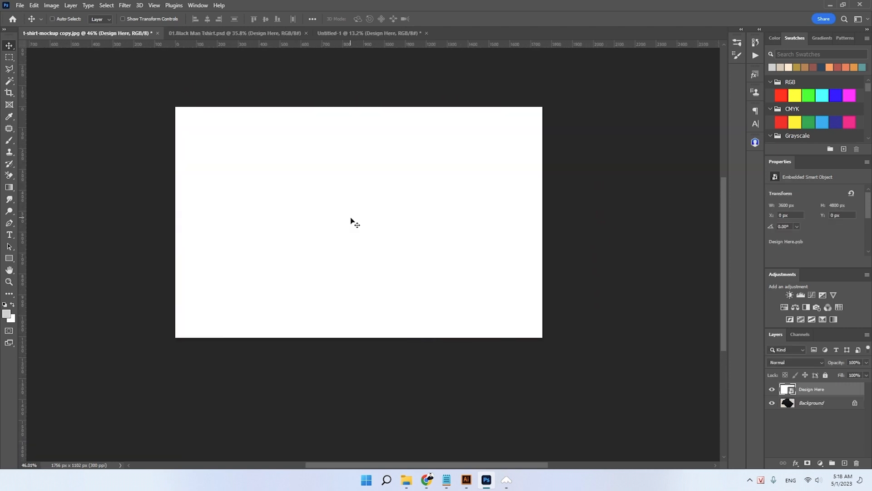
key("ctrl+t")
left_click_drag(552, 107, 381, 199)
scroll(381, 196, "up", 1)
left_click_drag(372, 134, 372, 218)
left_click_drag(376, 234, 346, 194)
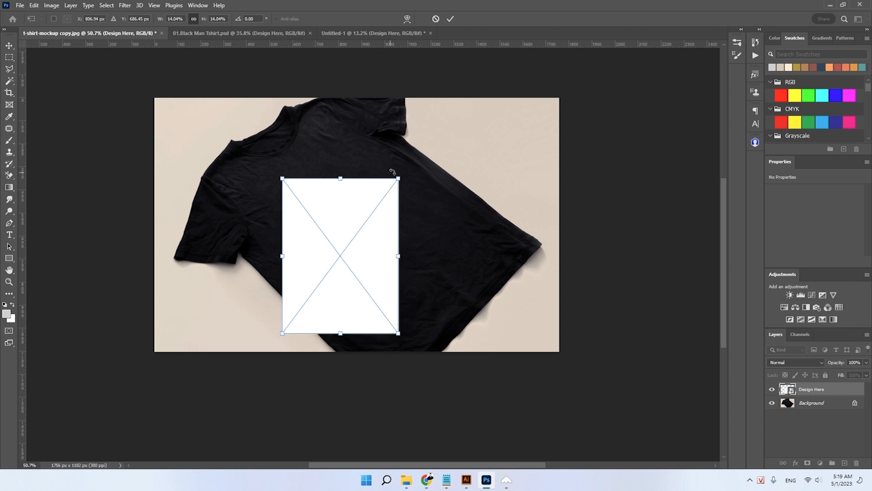
- Rotate Design Here to about -44.41° and position it on the flat shirt's chest, in line with the shirt's slant
mouse_move(419, 177)
left_mouse_down()
mouse_move(413, 143)
mouse_move(381, 128)
mouse_move(423, 141)
mouse_move(411, 164)
left_mouse_up()
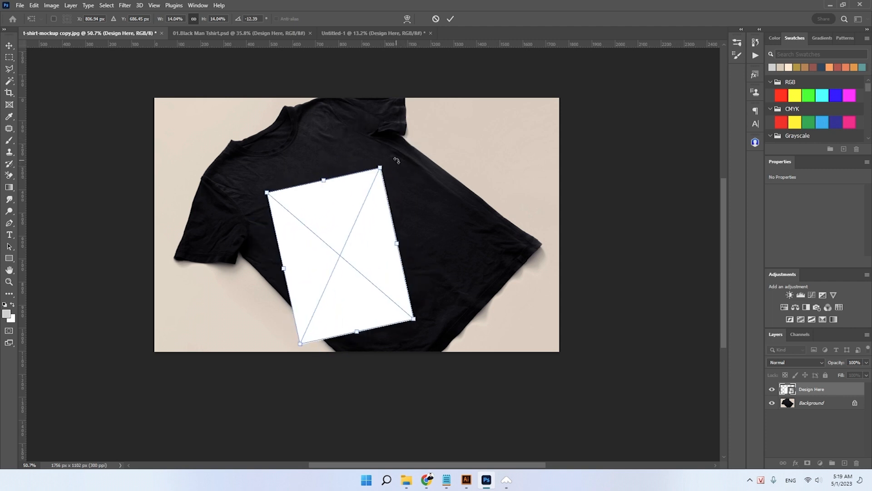
left_click_drag(390, 162, 334, 145)
left_click_drag(332, 236, 349, 205)
left_click_drag(354, 115, 358, 119)
scroll(318, 195, "up", 2)
left_click_drag(325, 206, 315, 208)
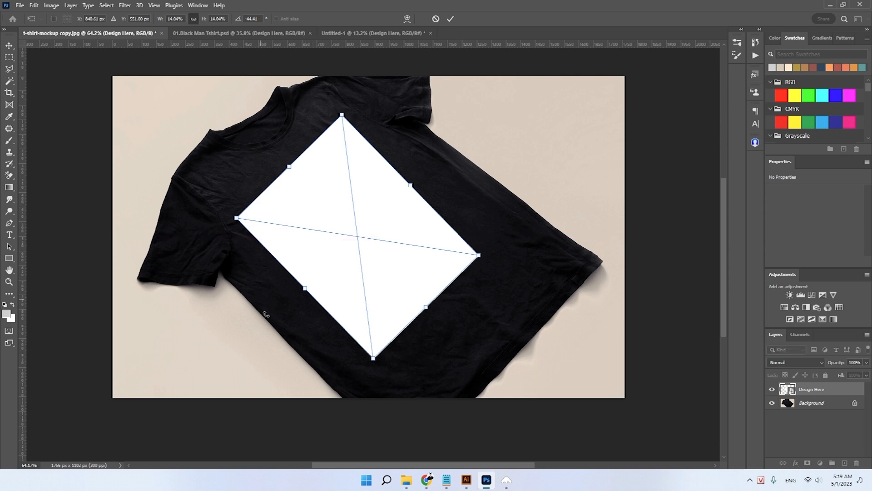
left_click_drag(351, 263, 340, 252)
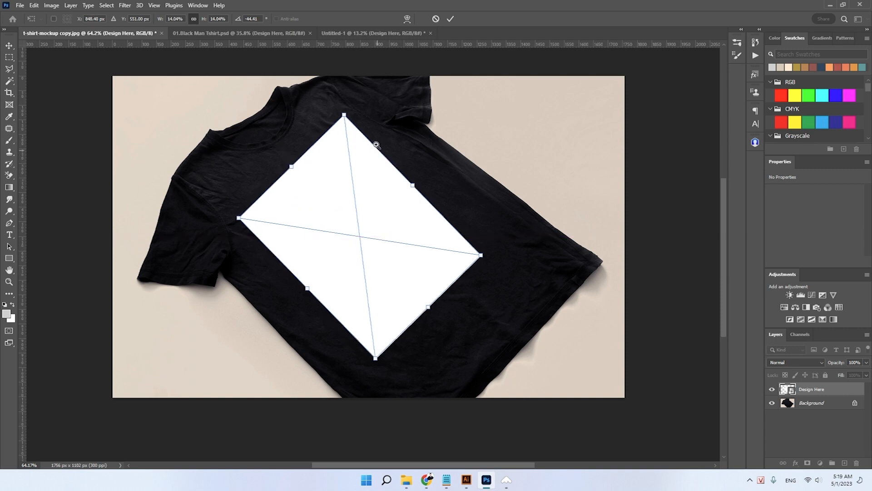
scroll(377, 144, "down", 1)
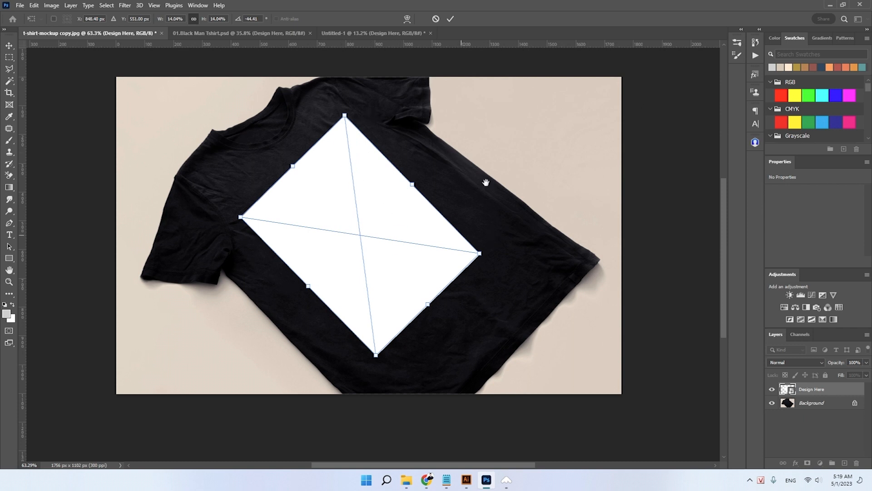
scroll(433, 200, "down", 3)
scroll(446, 203, "up", 2)
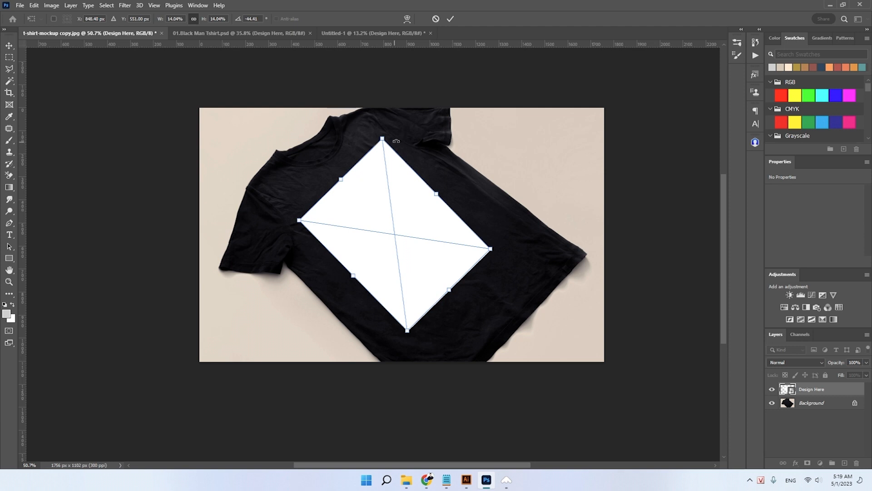
- Distort Design Here by adjusting its two corners nearest the shirt's upper side edge to match the shirt's perspective, and apply the transform
right_click(375, 183)
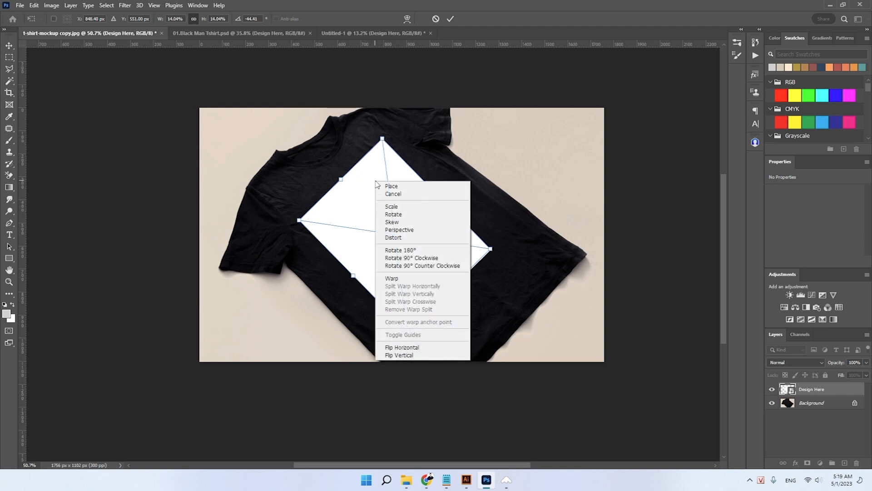
left_click(402, 240)
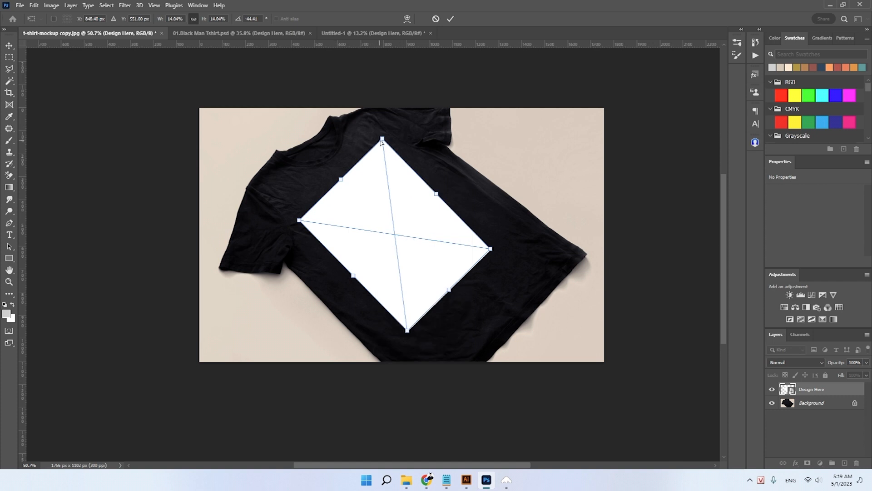
left_click_drag(383, 142, 390, 146)
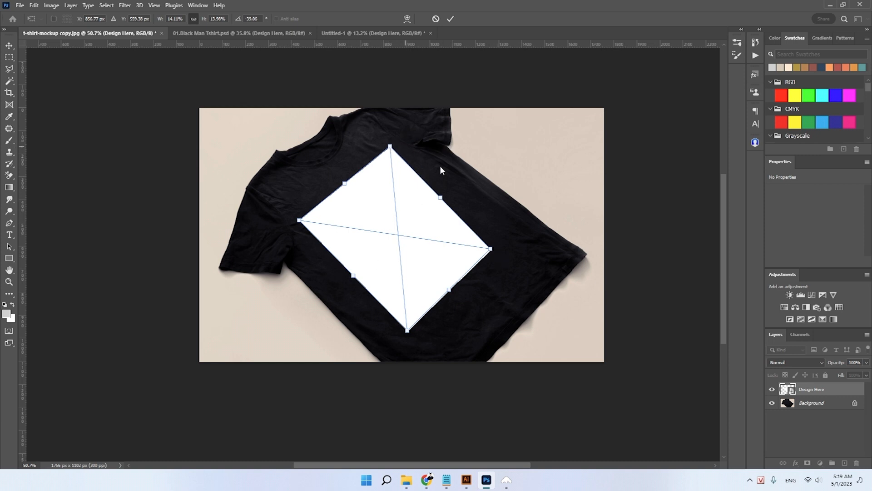
left_click_drag(492, 249, 512, 240)
key("space")
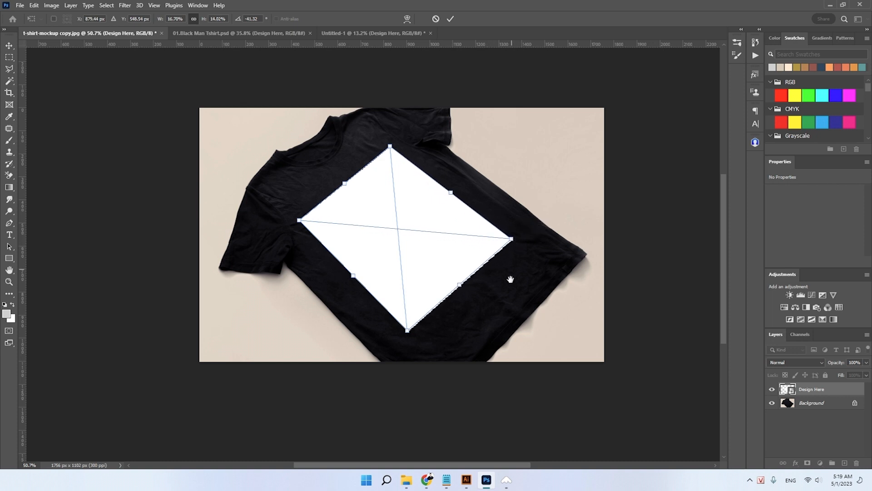
left_click_drag(504, 306, 500, 273)
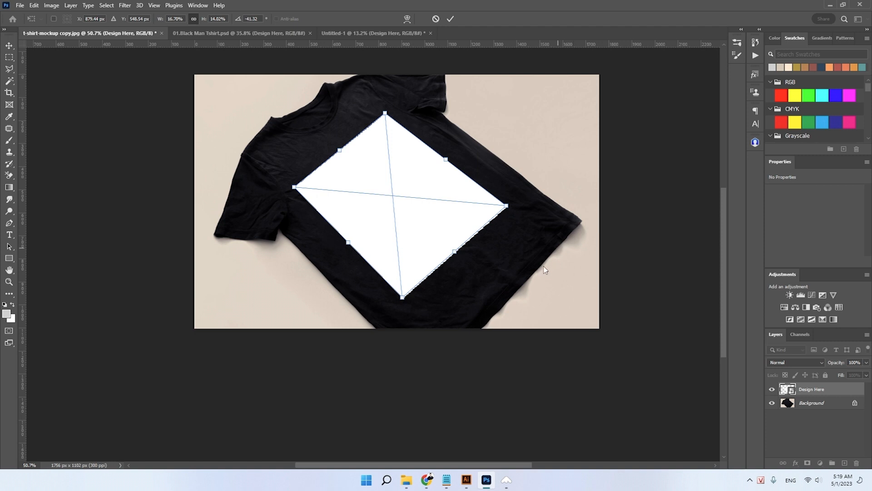
left_click_drag(507, 207, 502, 203)
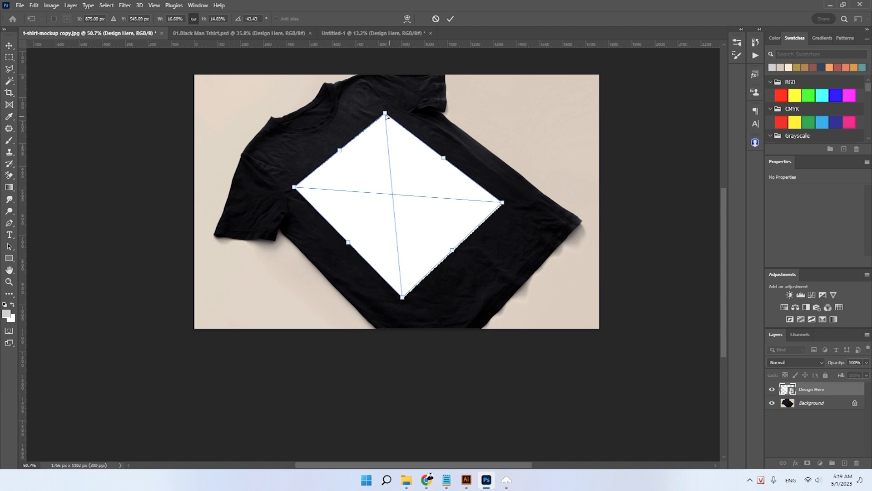
left_click_drag(502, 203, 502, 202)
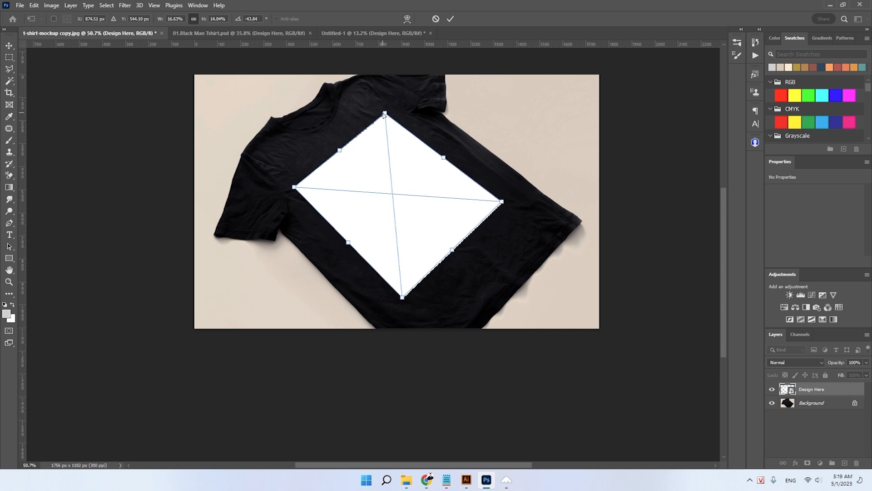
left_click_drag(386, 114, 388, 117)
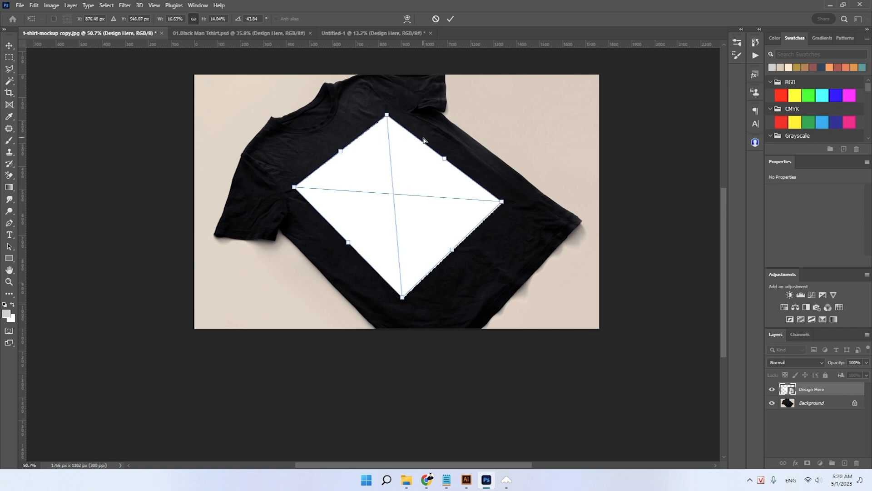
key("Return")
- Switch to 01.Black Man Tshirt.psd and open the contents of its Design Here smart object
scroll(390, 175, "down", 3)
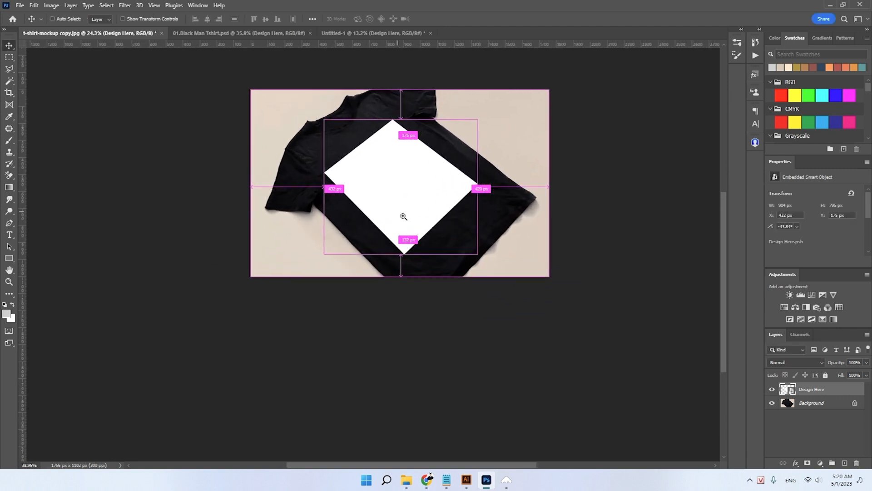
scroll(404, 216, "up", 3)
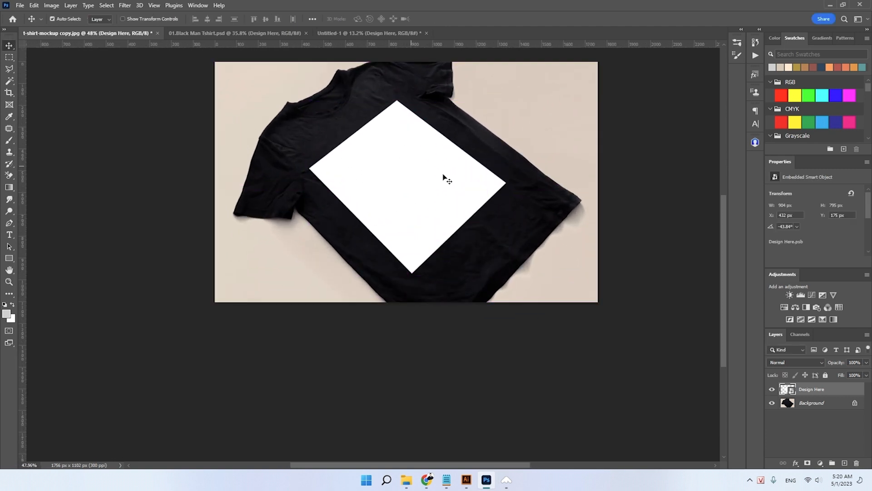
scroll(445, 180, "up", 2)
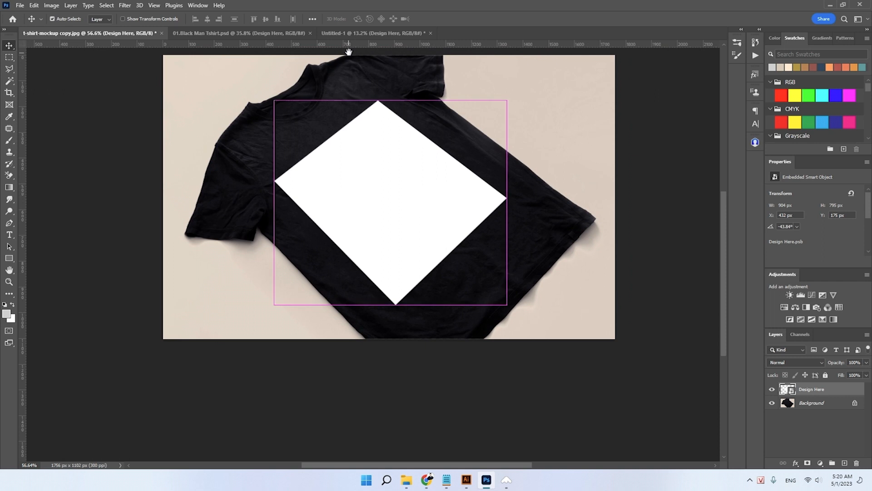
left_click(202, 33)
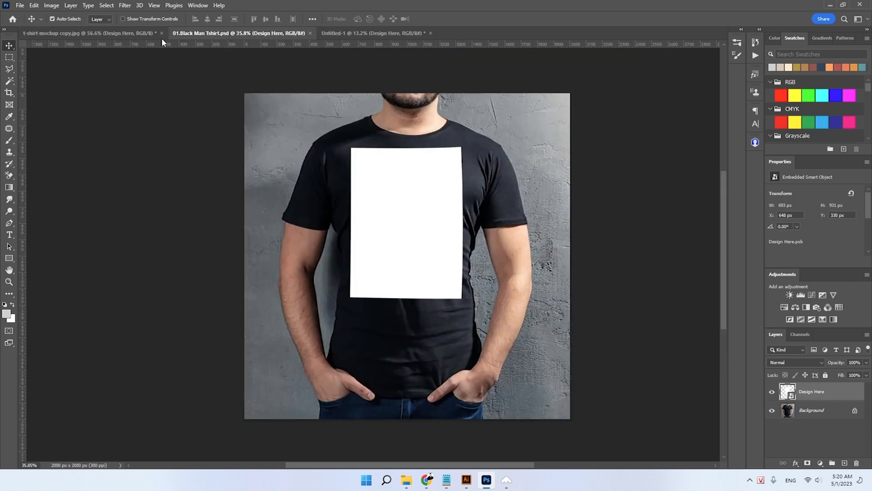
scroll(452, 189, "down", 1)
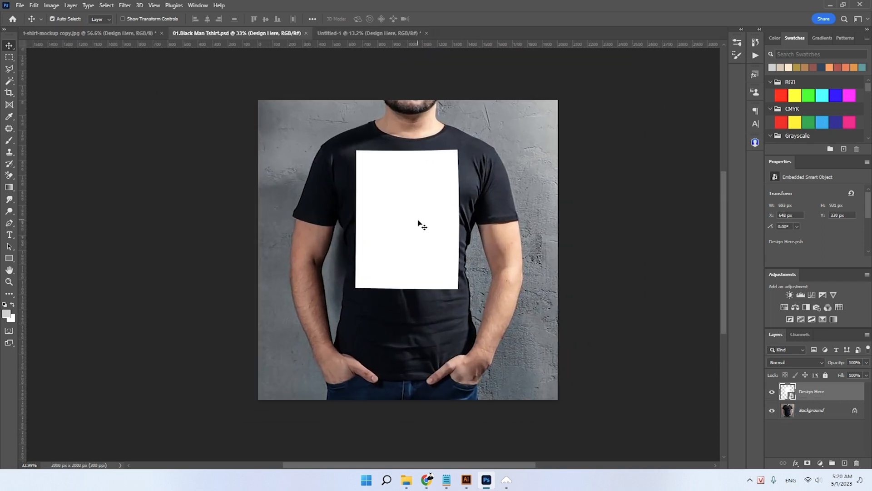
double_click(791, 393)
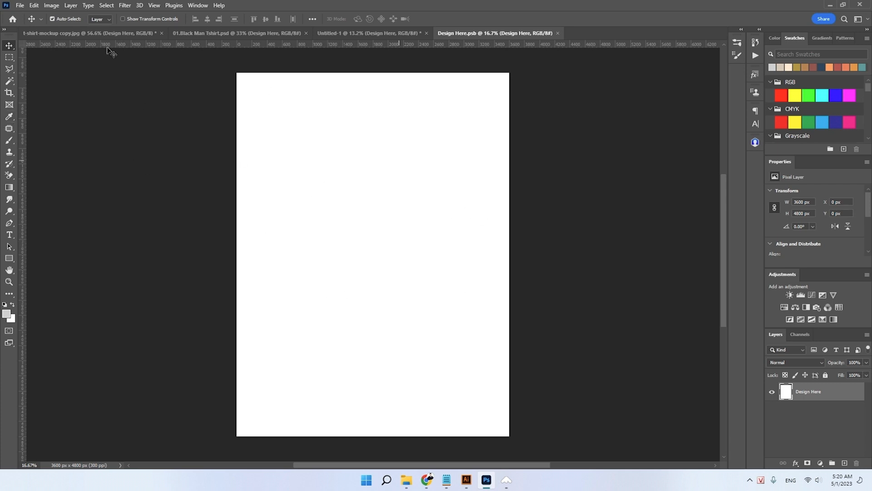
- Place 01.psd from the TH Design folder as a linked file in the Design Here contents
left_click(20, 6)
left_click(48, 191)
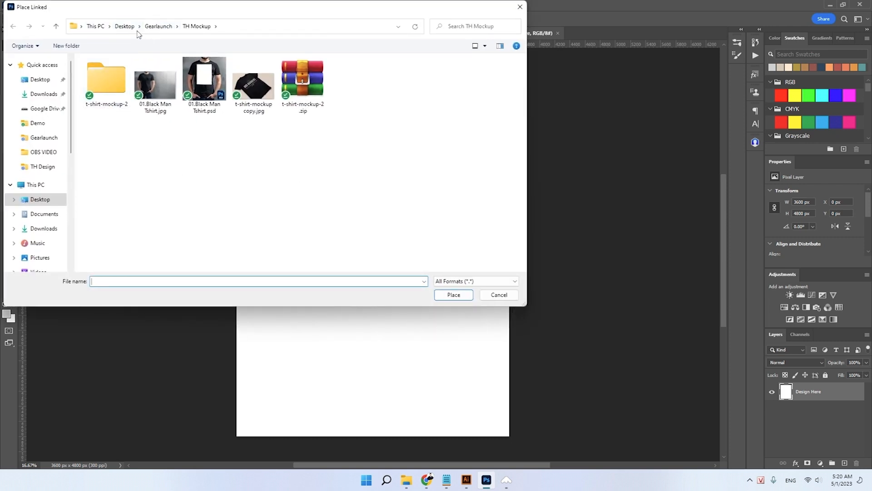
left_click(158, 27)
double_click(107, 130)
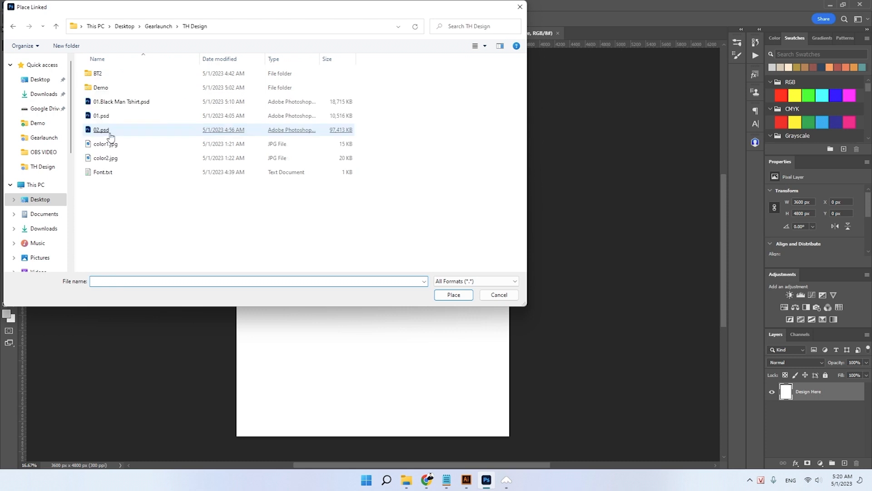
double_click(114, 116)
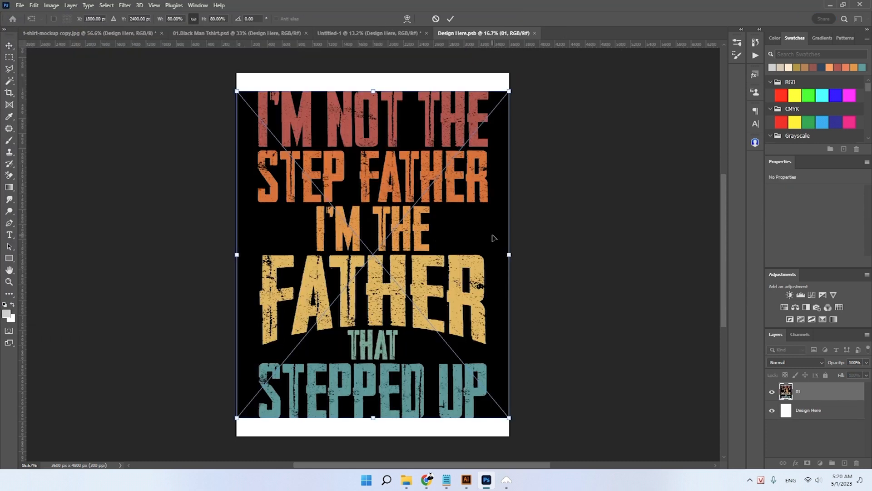
key("Return")
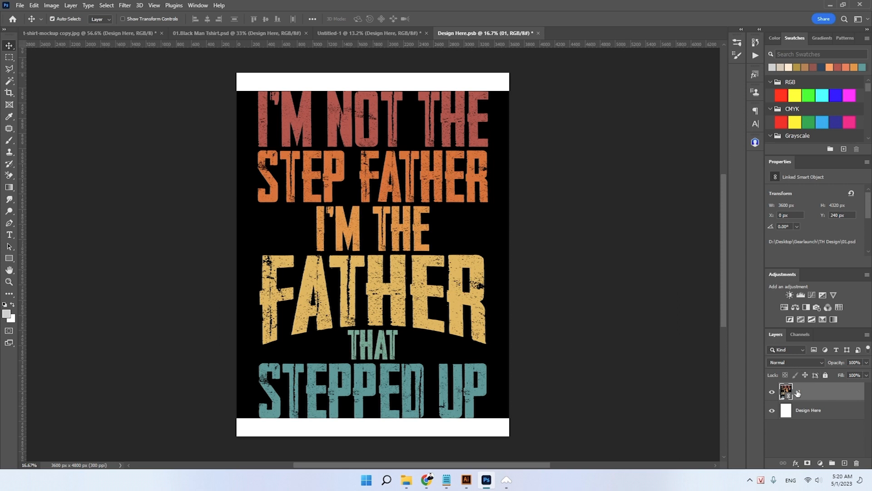
- Hide the white Design Here layer and the Background layer inside the linked 01.psd, saving and closing 01.psd
left_click(772, 411)
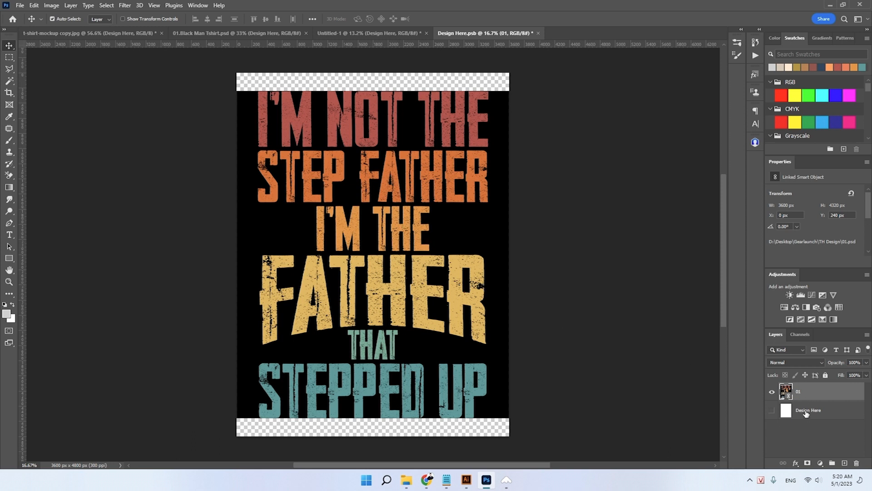
double_click(788, 396)
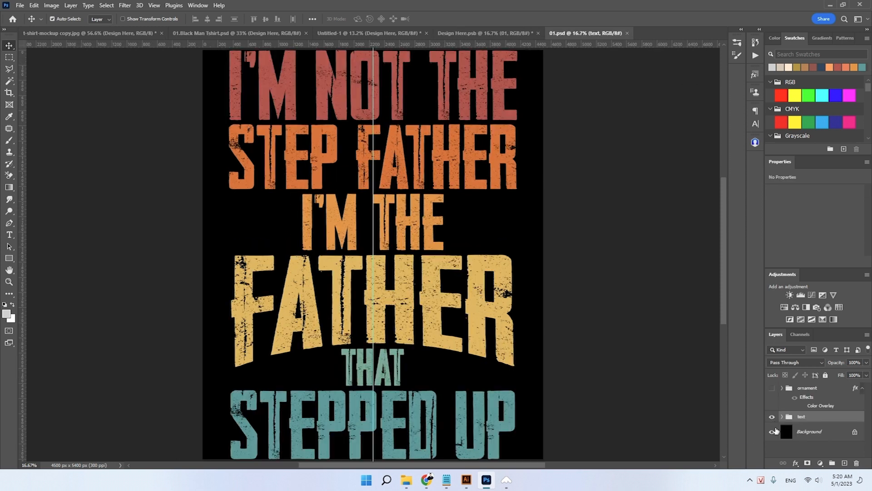
left_click(772, 431)
key("ctrl+s")
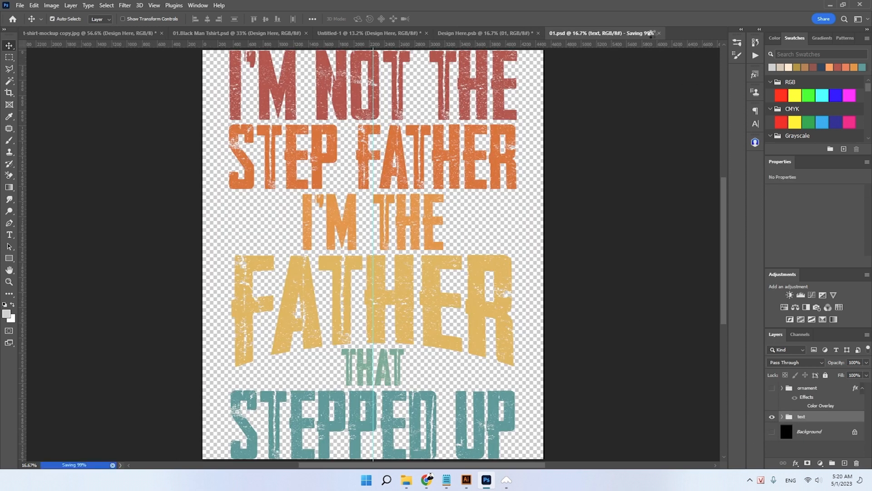
left_click(659, 33)
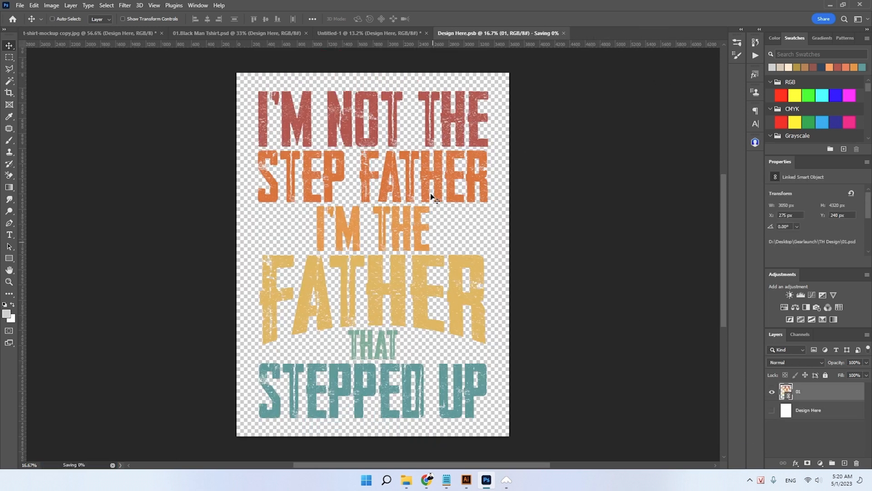
- Save Design Here.psb and view the print on the man's T-shirt in 01.Black Man Tshirt.psd
left_click(353, 35)
left_click(286, 36)
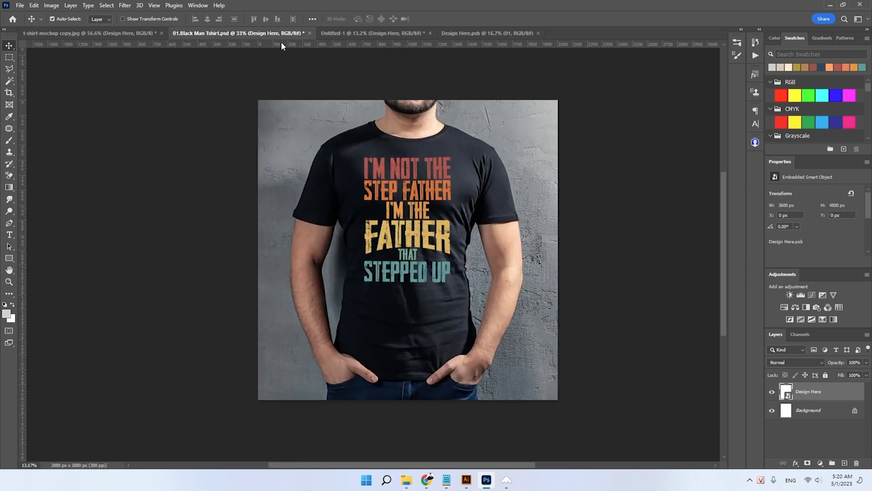
scroll(411, 195, "up", 1)
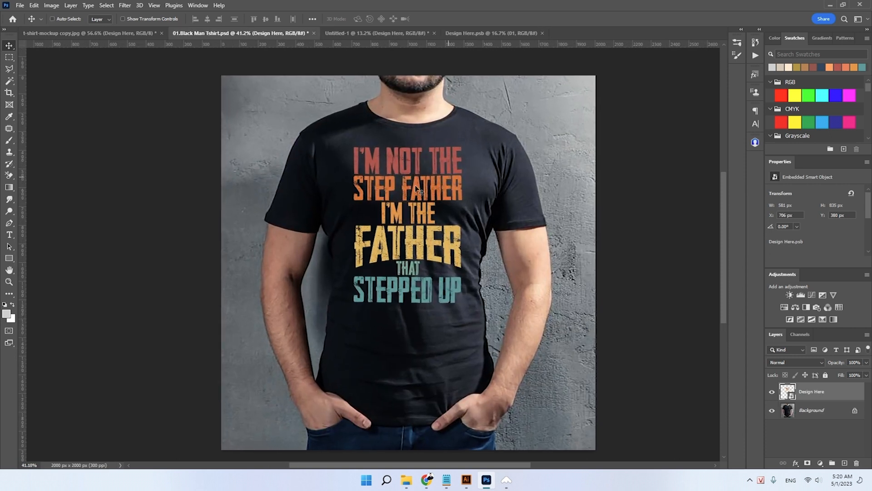
- Scale layer 01 in Design Here.psb to 88%, save the contents, and check the print on the man's T-shirt
left_click(490, 35)
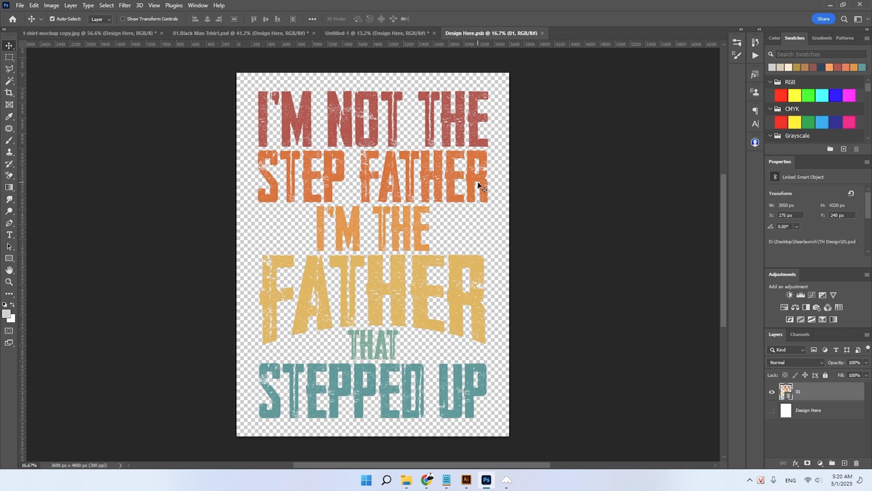
key("ctrl+t")
left_click_drag(510, 255, 524, 266)
key("ctrl+s")
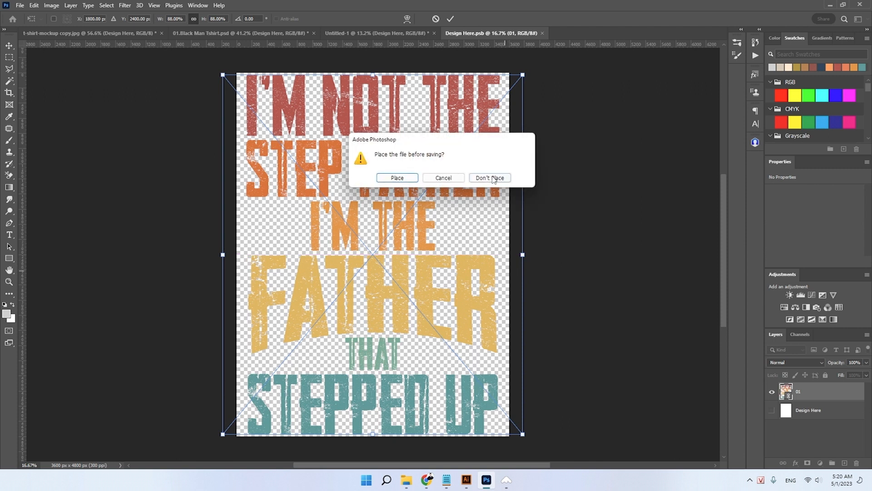
left_click(396, 177)
left_click(241, 34)
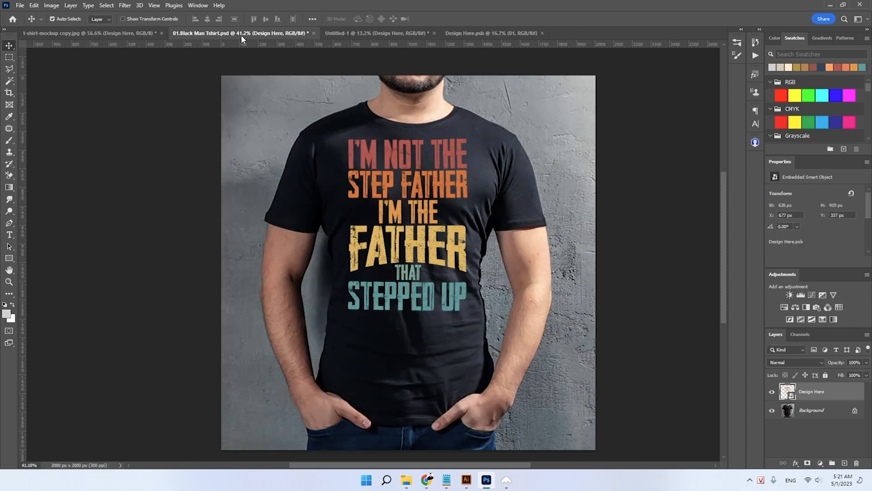
scroll(407, 258, "down", 2)
scroll(407, 258, "up", 1)
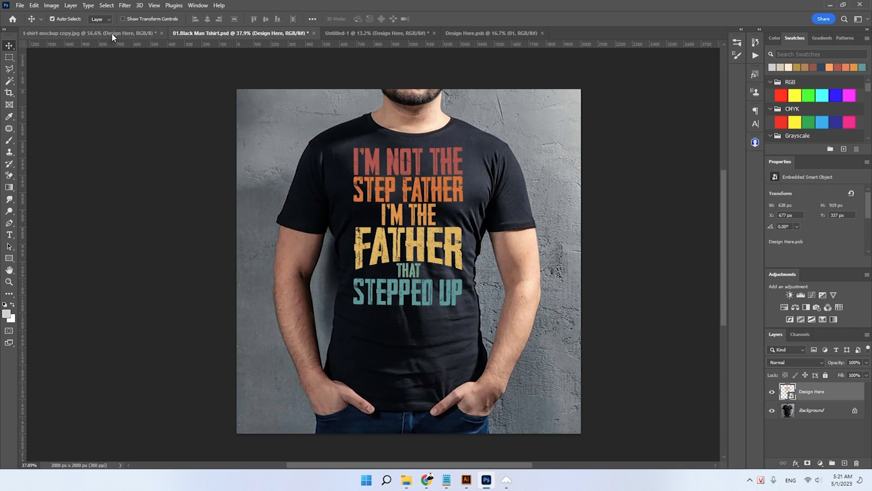
- Switch to t-shirt-mockup copy.jpg and open the contents of its Design Here smart object
left_click(89, 34)
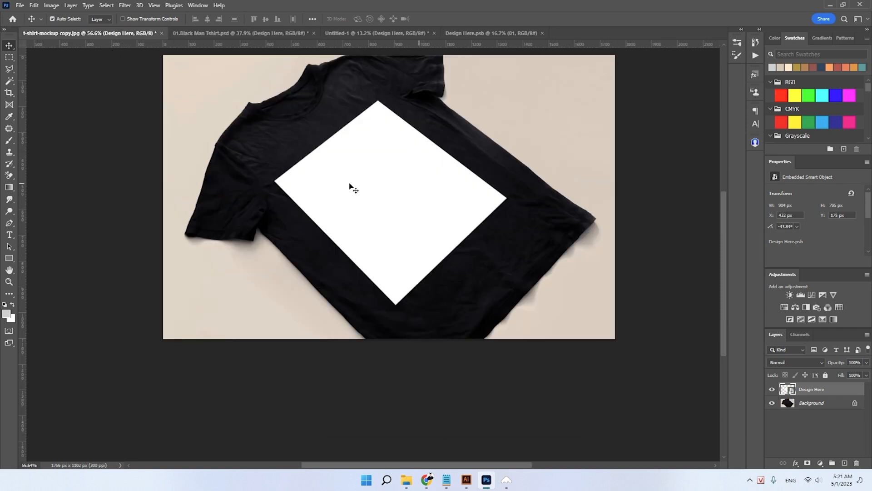
double_click(790, 392)
key("ctrl+v")
key("ctrl+z")
left_click(20, 5)
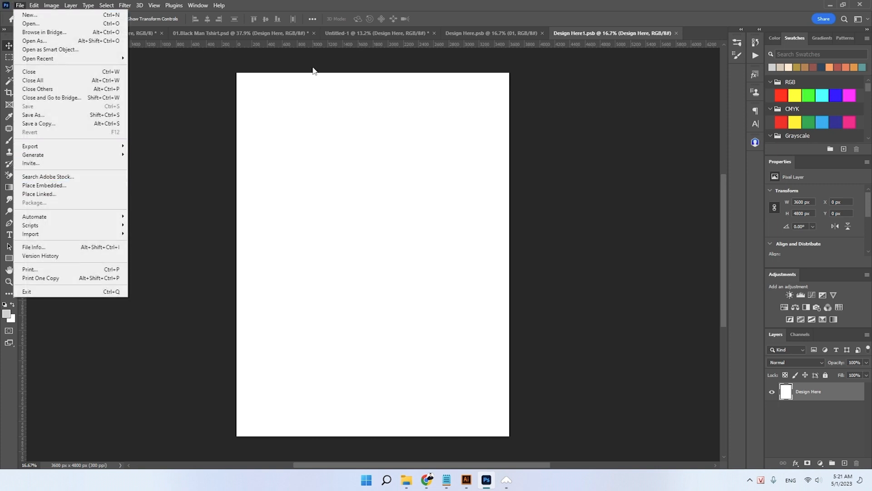
- Copy layer 01 from Design Here.psb and paste it into Design Here1.psb
left_click(478, 39)
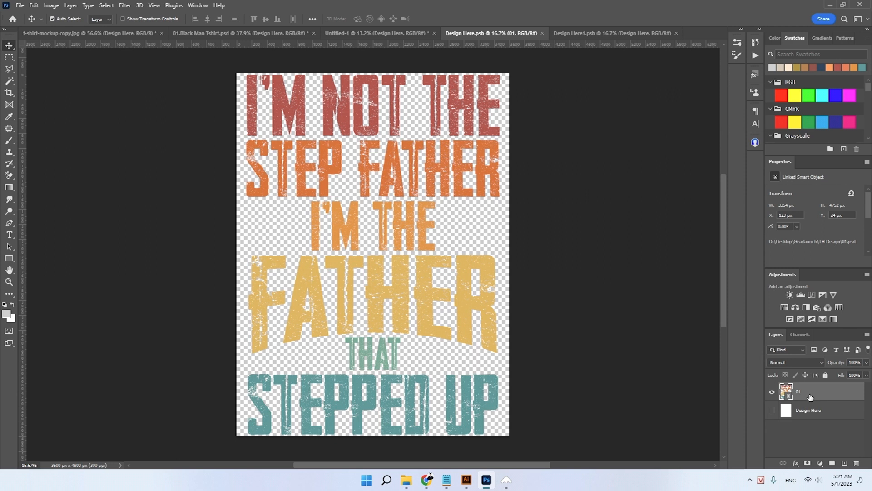
left_click(586, 33)
key("ctrl+v")
- Enlarge the pasted print design to the full 4800 px canvas height and apply the transform
key("ctrl+t")
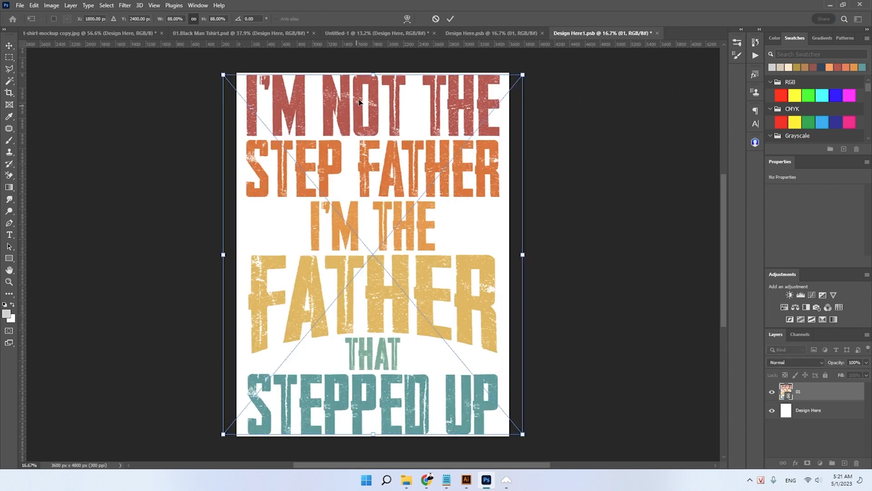
left_click_drag(371, 75, 372, 72)
left_click_drag(373, 435, 375, 438)
key("Return")
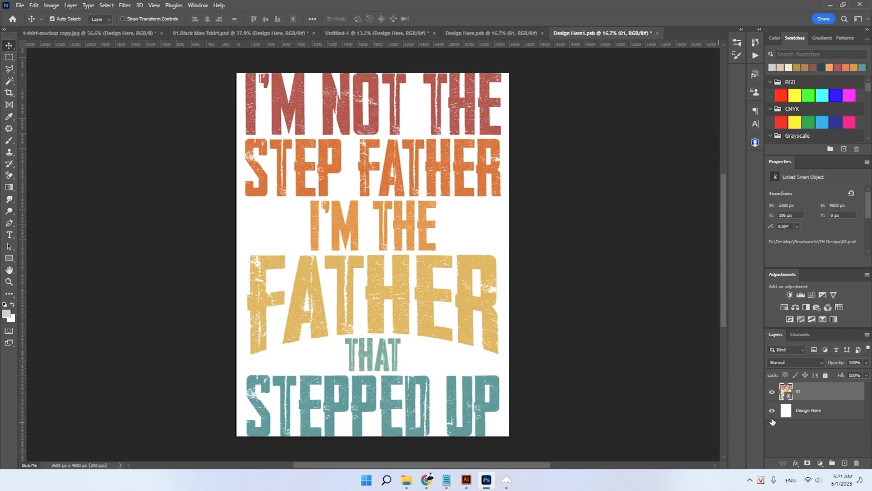
- Hide the white Design Here layer in Design Here1.psb, save it, and view the print on both T-shirt mockups
left_click(772, 411)
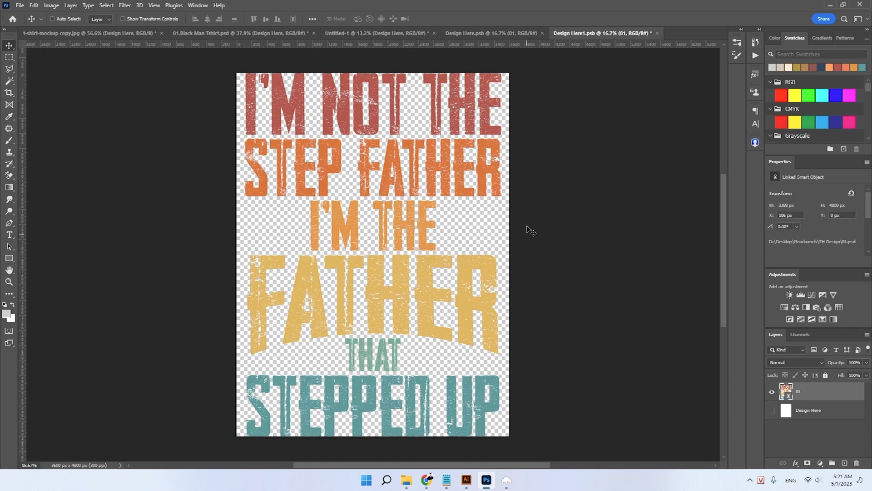
left_click(112, 32)
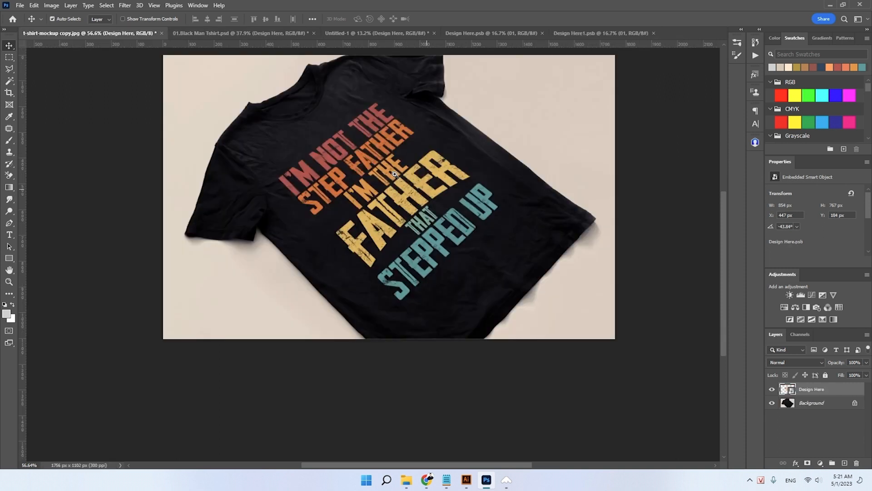
scroll(396, 175, "up", 1)
left_click_drag(391, 164, 394, 171)
left_click_drag(399, 141, 387, 148)
left_click_drag(404, 192, 370, 218)
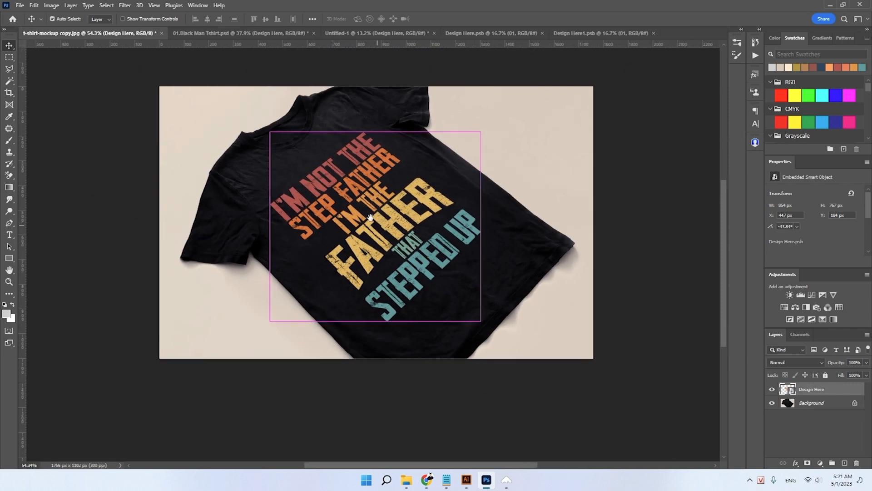
left_click(227, 32)
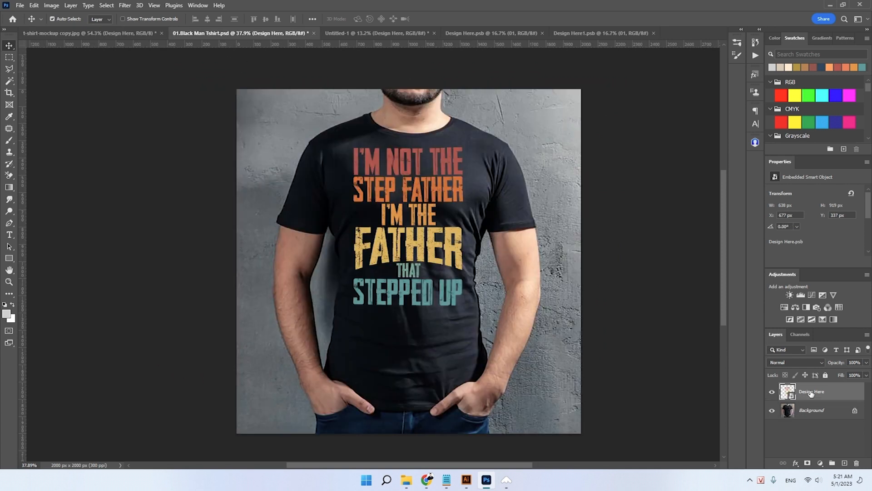